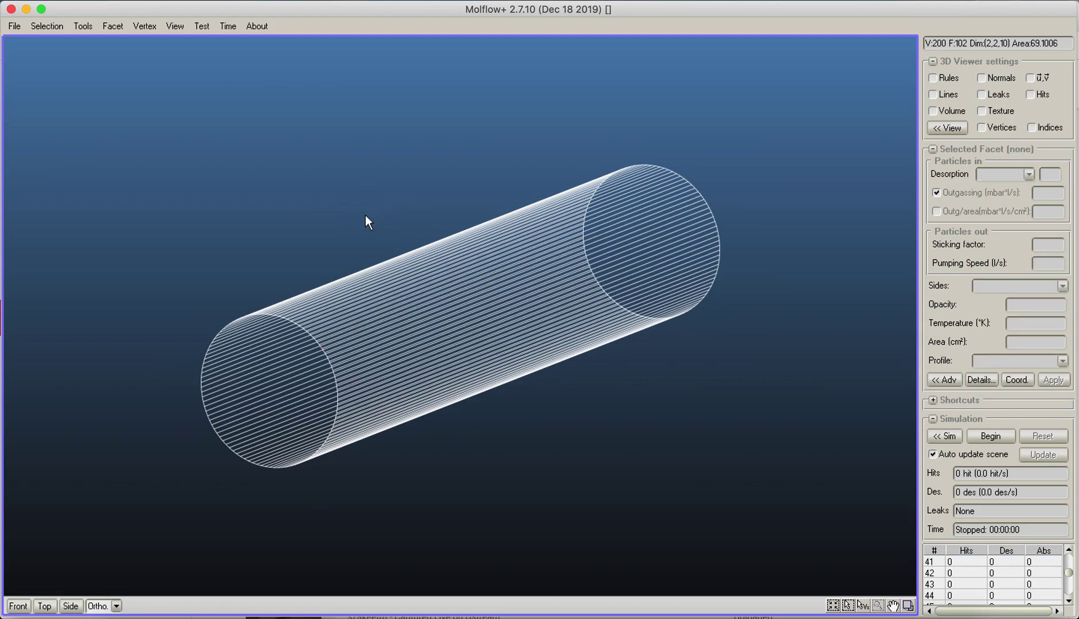
Step: Review the facet selection commands and inspect the options for selecting facets by texture properties
left_click(46, 26)
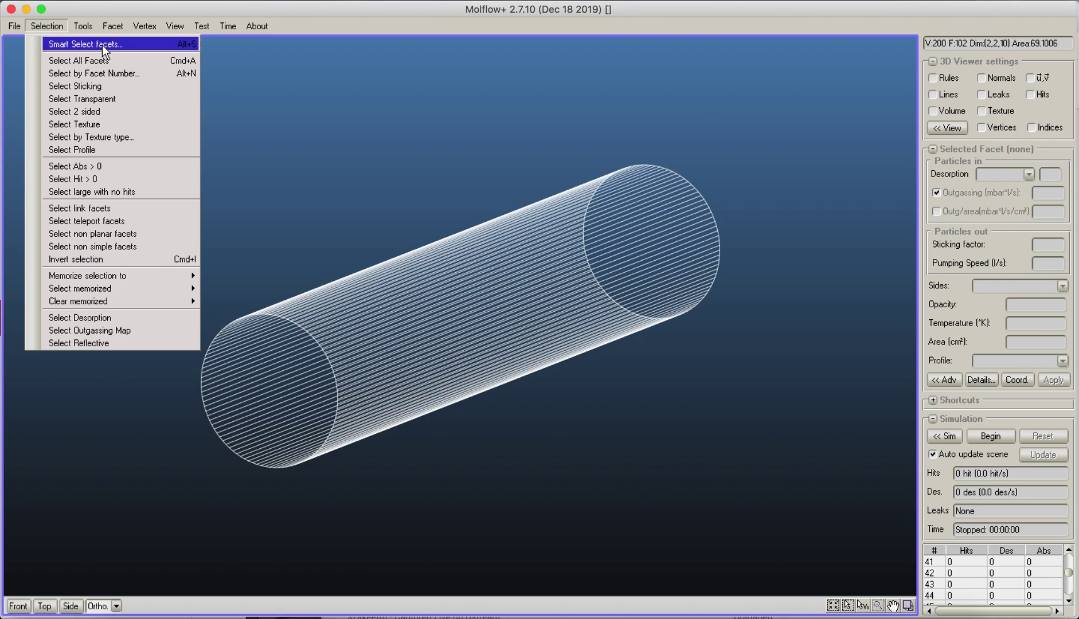
mouse_move(132, 280)
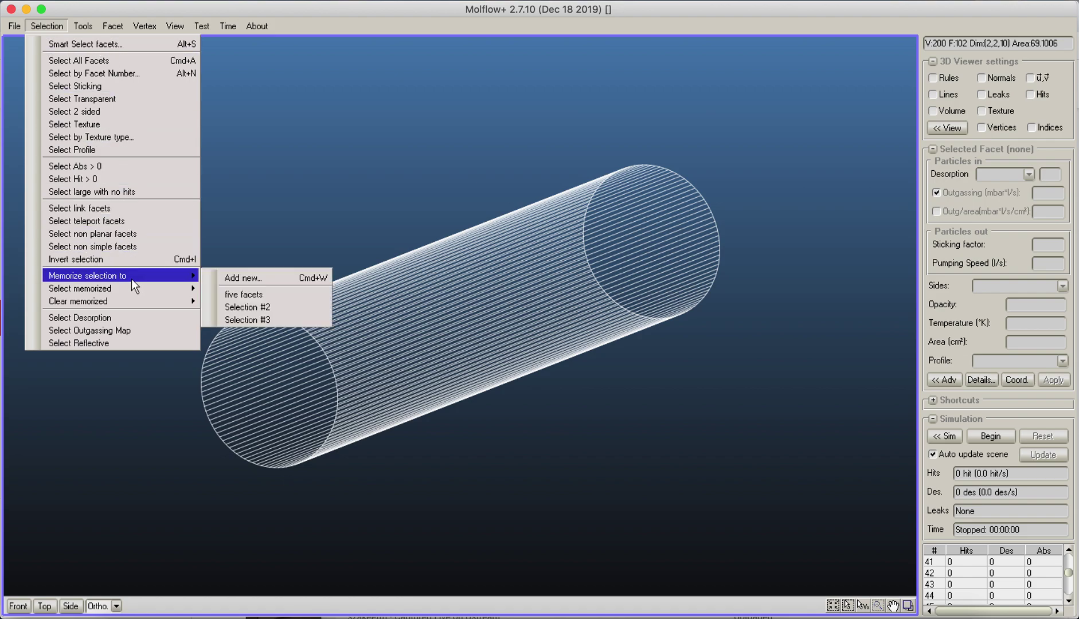
mouse_move(119, 300)
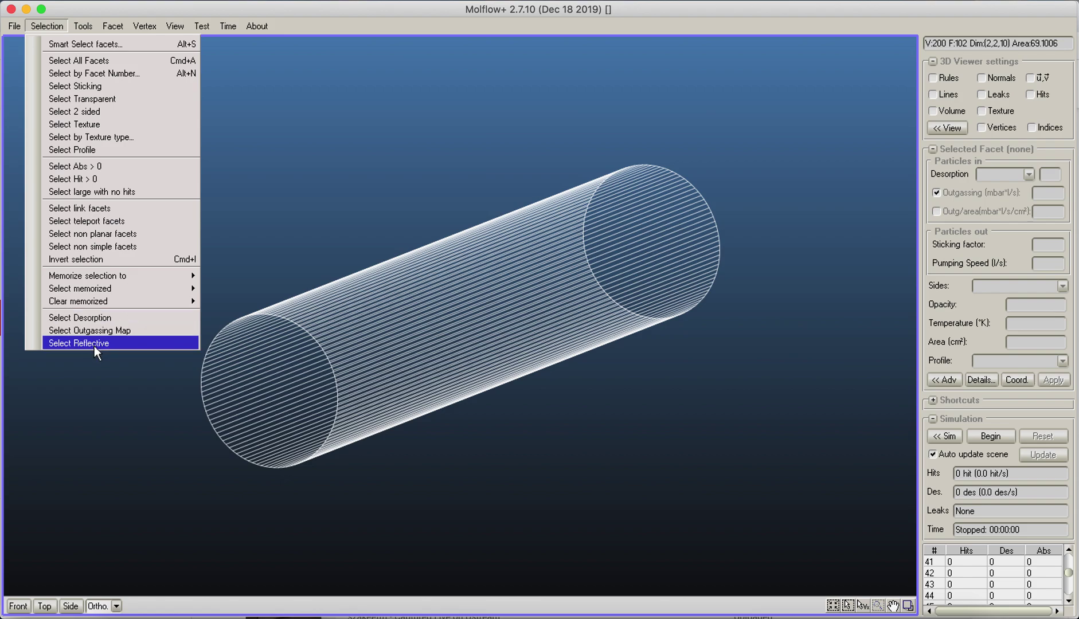
left_click(146, 137)
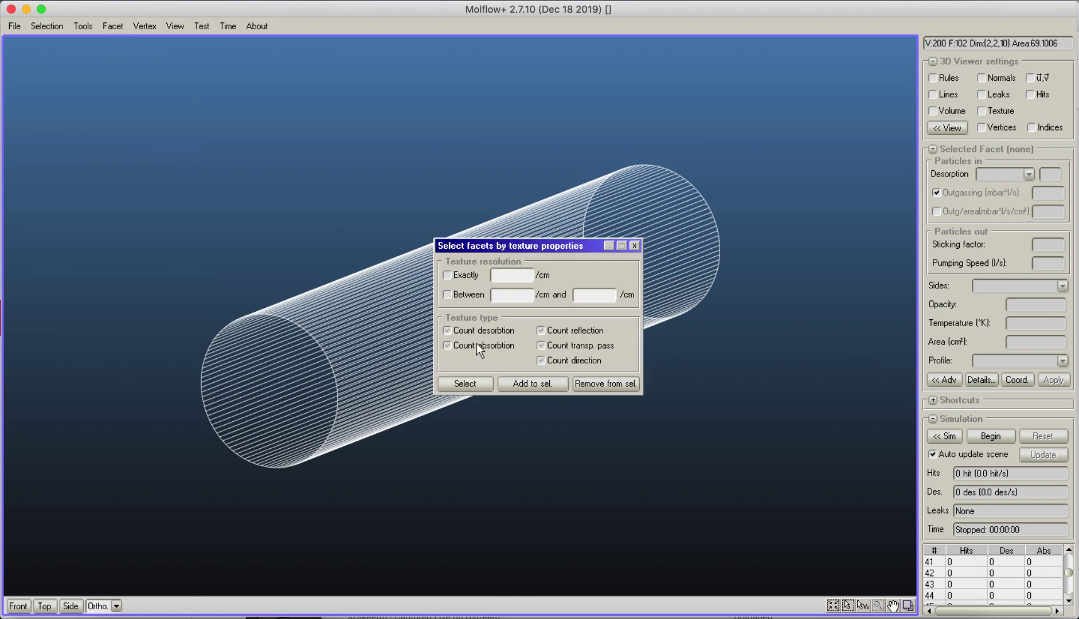
left_click(635, 246)
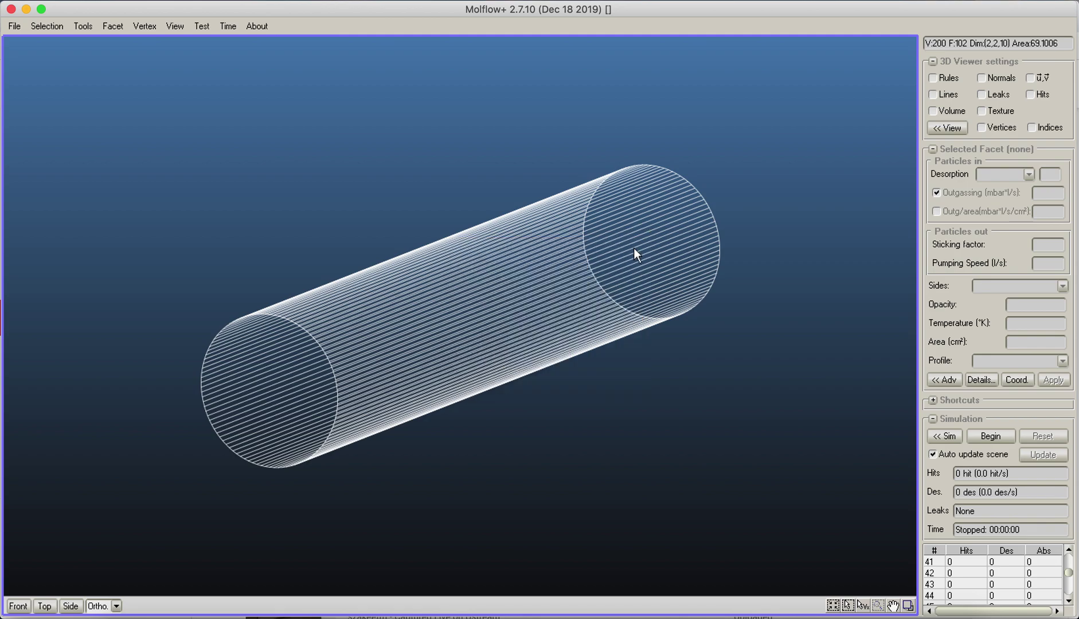
Step: Select all facets of the tube and clear the selection again
left_click(47, 26)
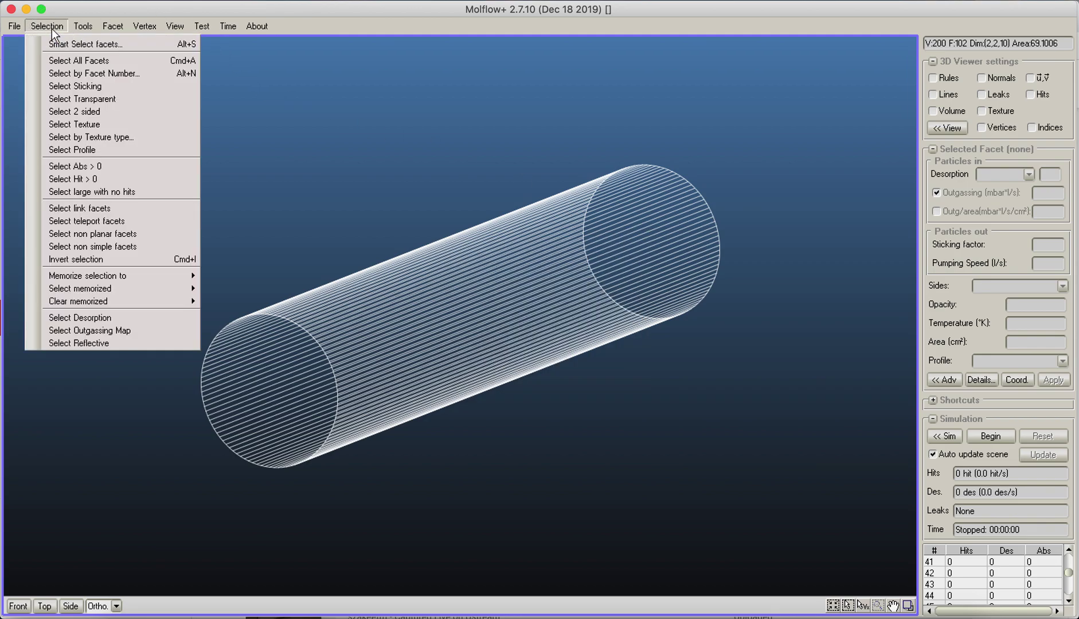
left_click(68, 59)
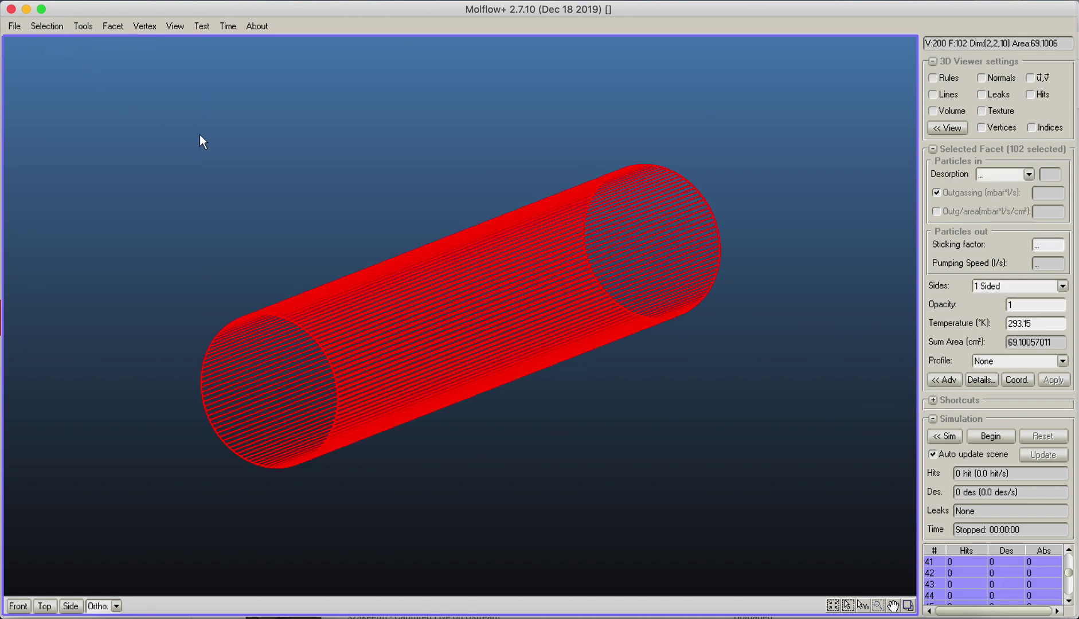
left_click(200, 138)
right_click_drag(215, 174, 198, 202)
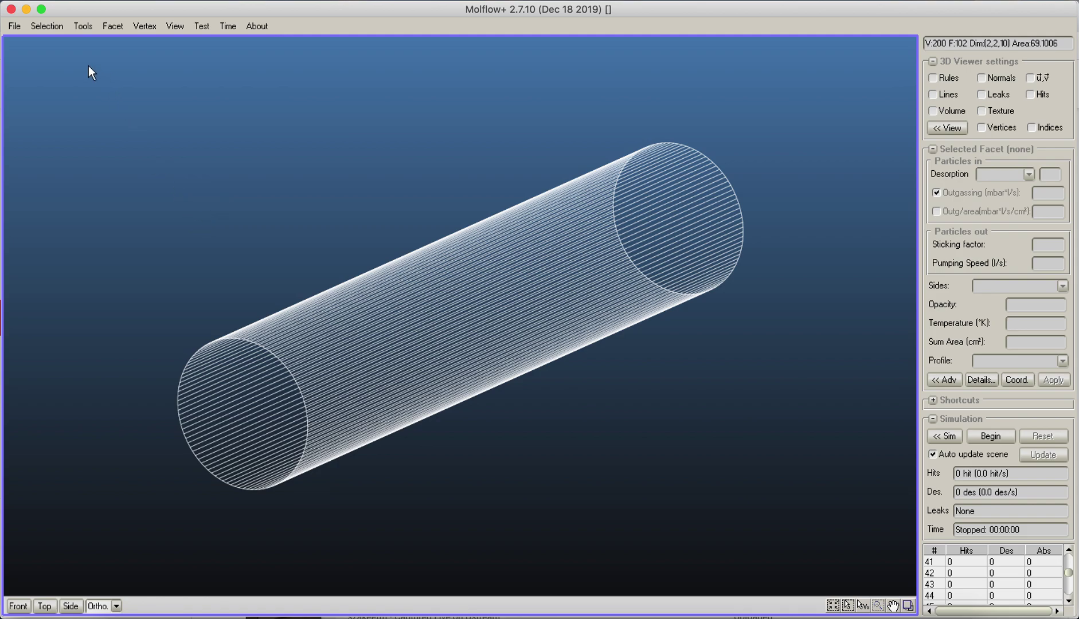
Step: Select facet 30 of the tube by its facet number
left_click(46, 26)
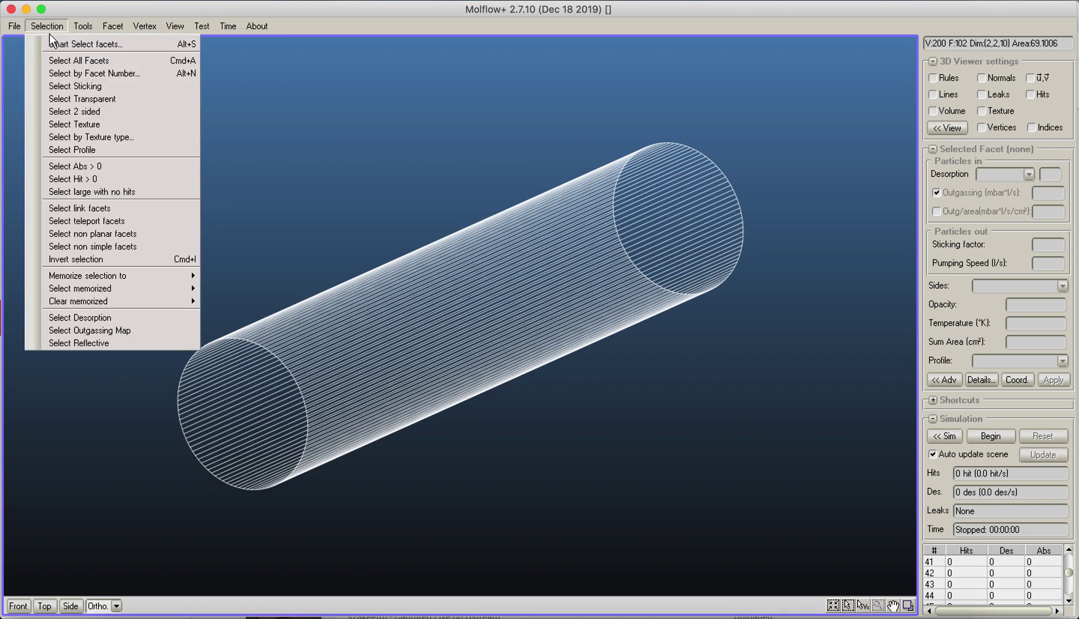
left_click(66, 75)
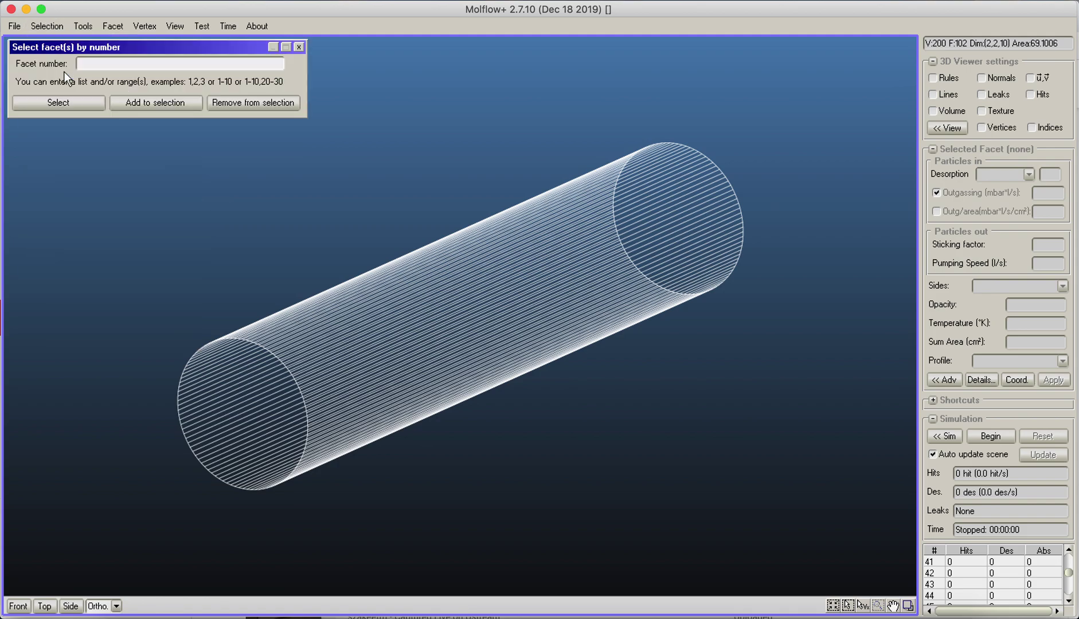
left_click(114, 63)
type("30")
left_click(82, 103)
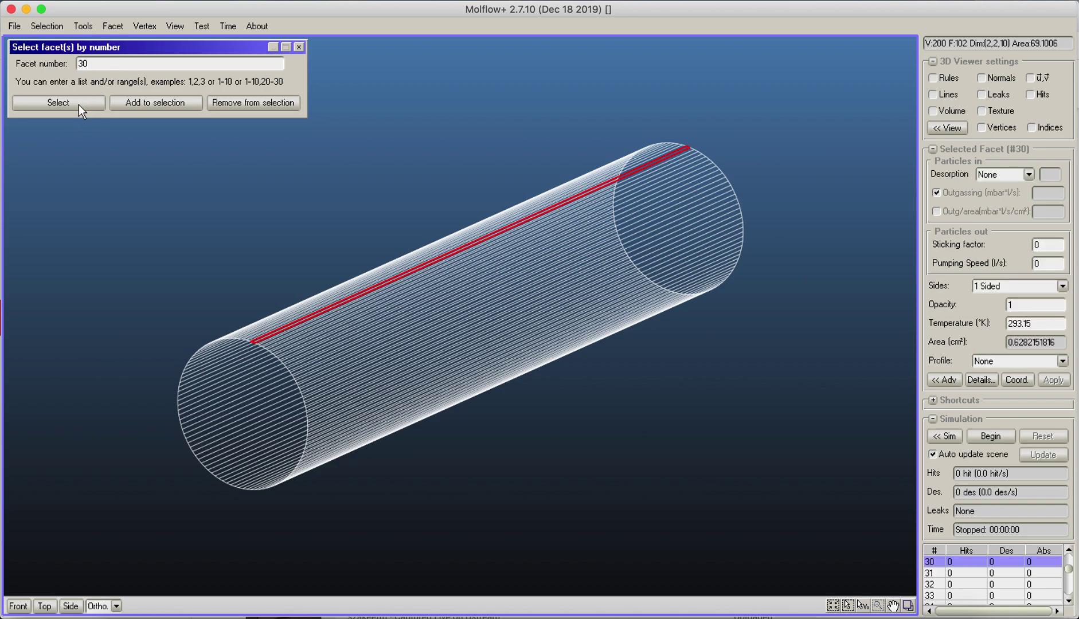
Step: Add facet 50 to the selection by number and remove facet 30 from it
left_click_drag(110, 63, 9, 62)
type("50")
left_click(142, 106)
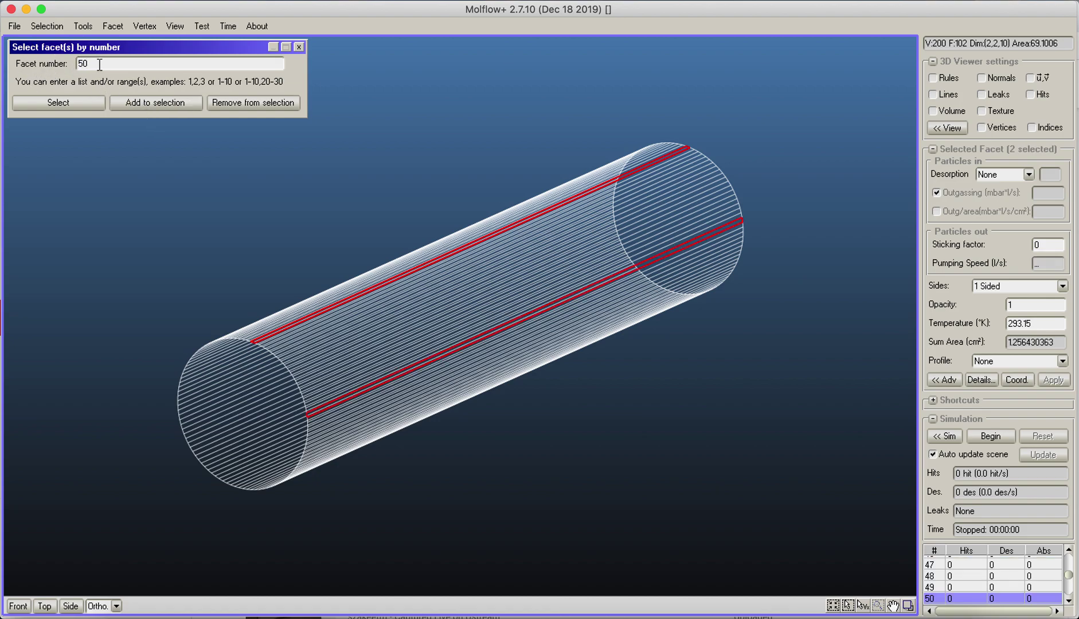
left_click_drag(99, 64, 3, 82)
type("30")
left_click(253, 103)
Step: Select facets 10-15 by number and extend the selected list to 10-15,50-60,88
left_click_drag(146, 69, 3, 66)
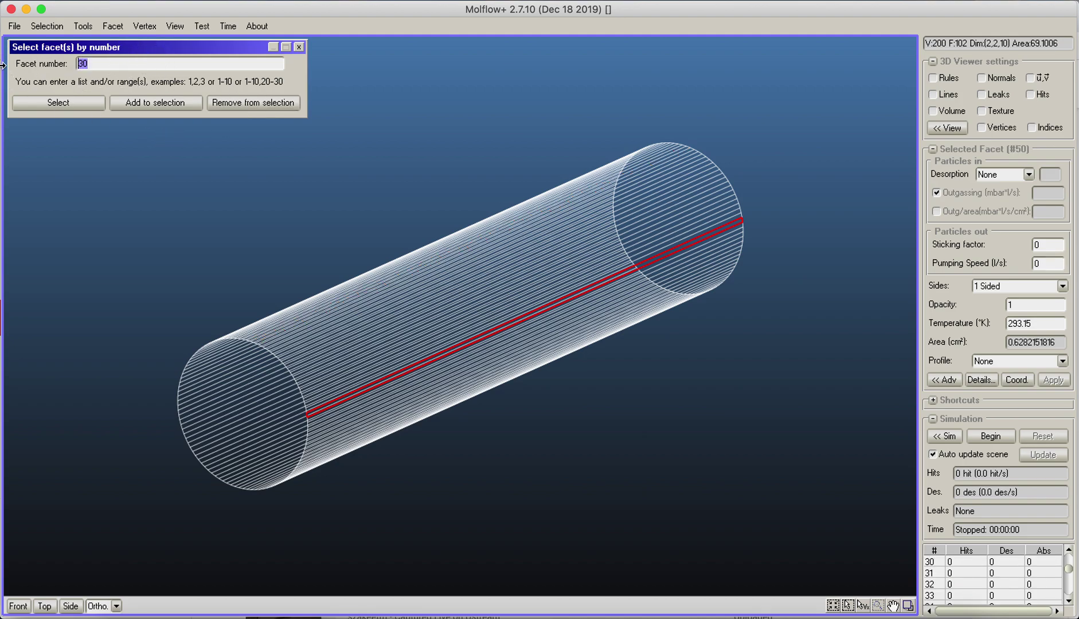
type("10-15")
left_click(87, 105)
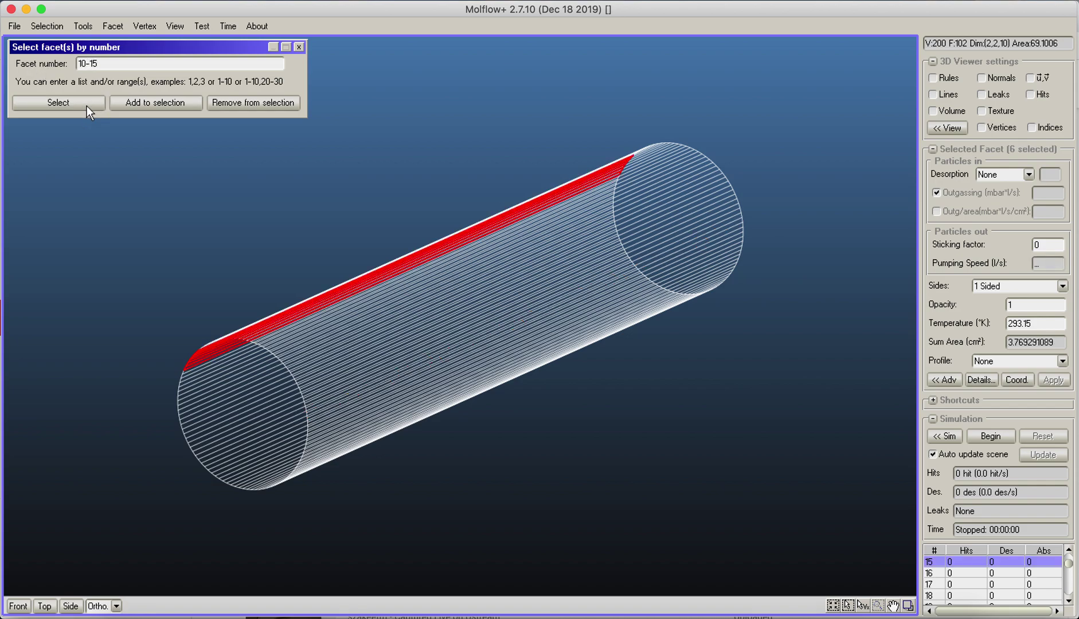
left_click(116, 62)
type(",50-60,88")
left_click(82, 104)
right_click_drag(222, 324, 241, 351)
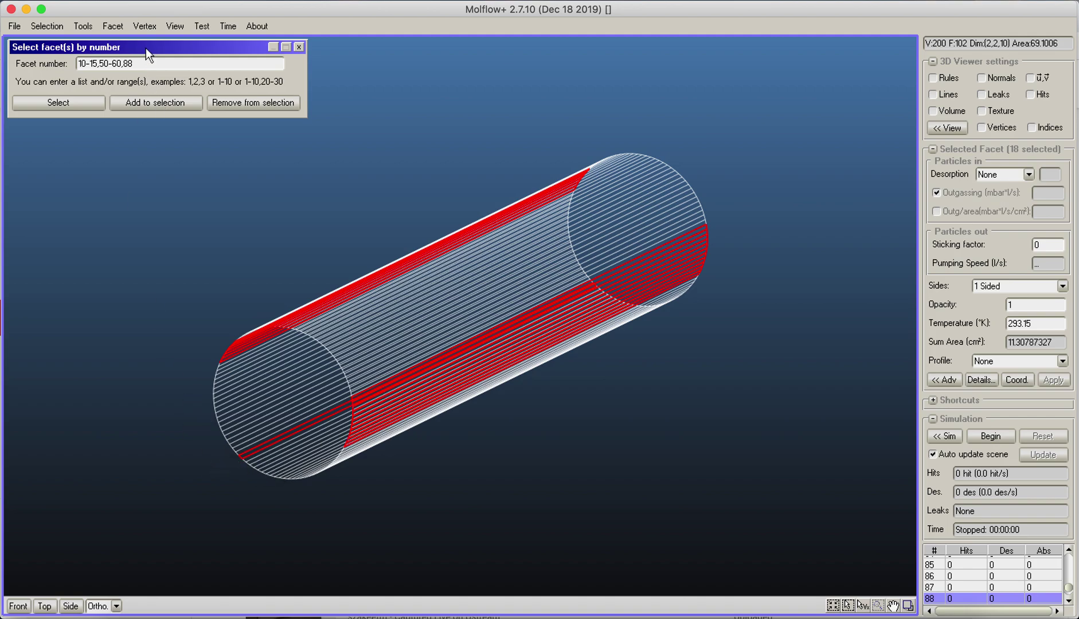
Step: Try to select the facet range 1-150 by number
left_click(161, 63)
left_click_drag(161, 63, 23, 60)
type("1-150")
left_click(96, 103)
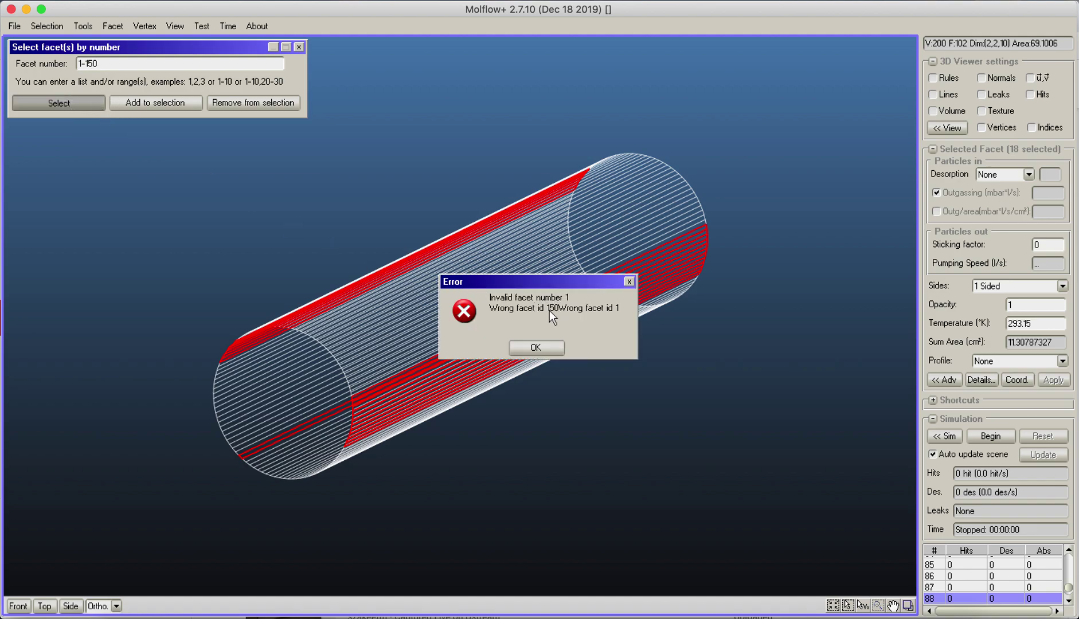
left_click(536, 347)
Step: Correct the facet range to 1-102 and select those facets
double_click(92, 64)
type("102")
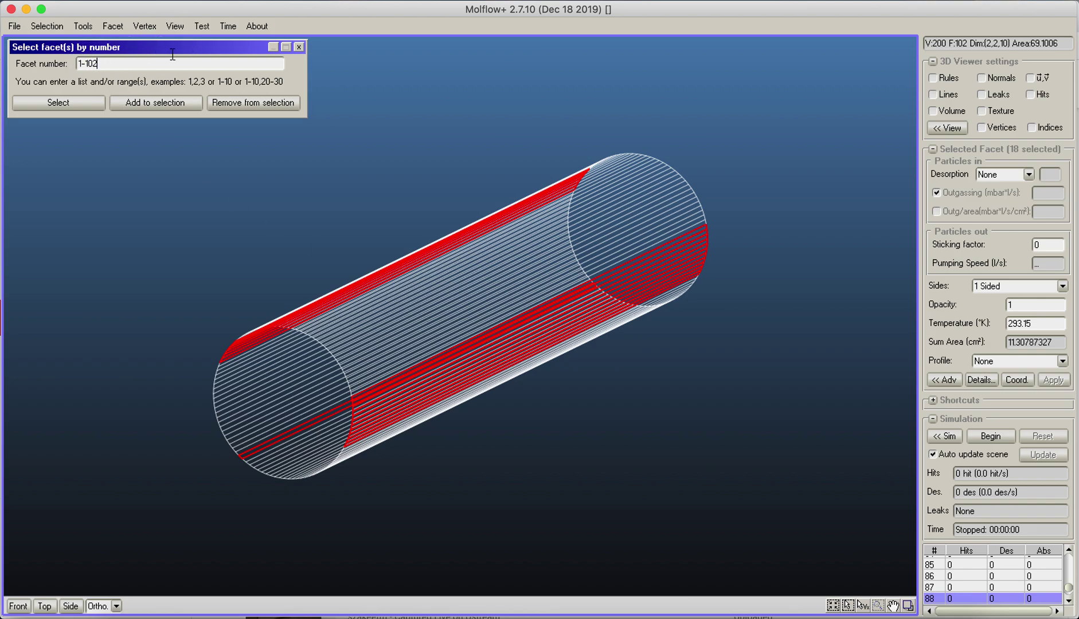
left_click(64, 98)
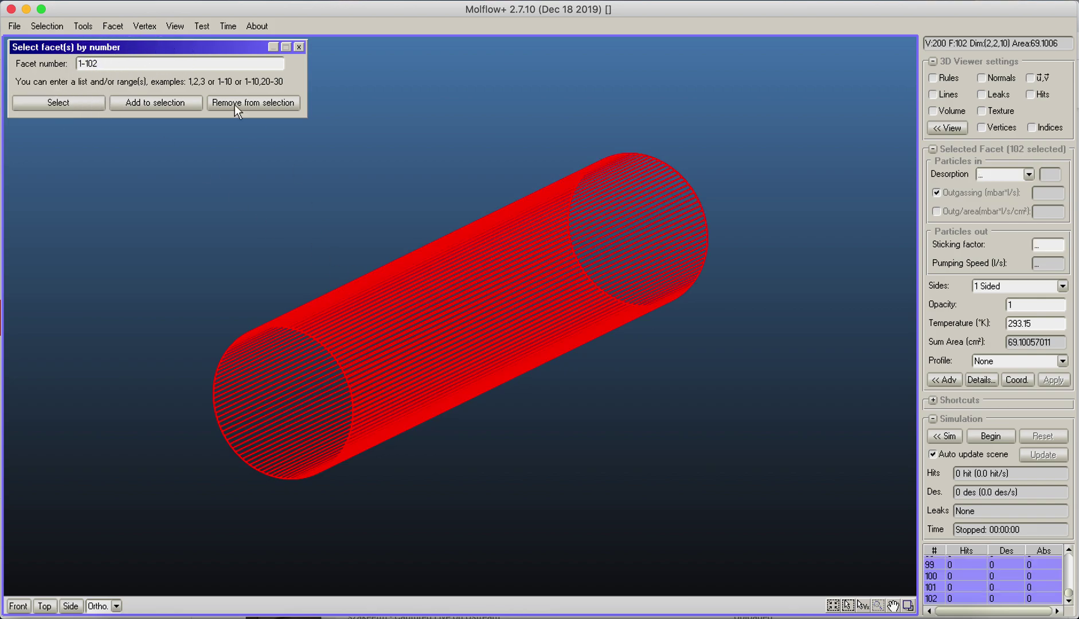
Step: Remove facets 1 and 2 from the selection by number and close the facet number dialog
left_click_drag(127, 60, 3, 50)
type("1,2")
left_click(254, 104)
right_click_drag(299, 133, 378, 174)
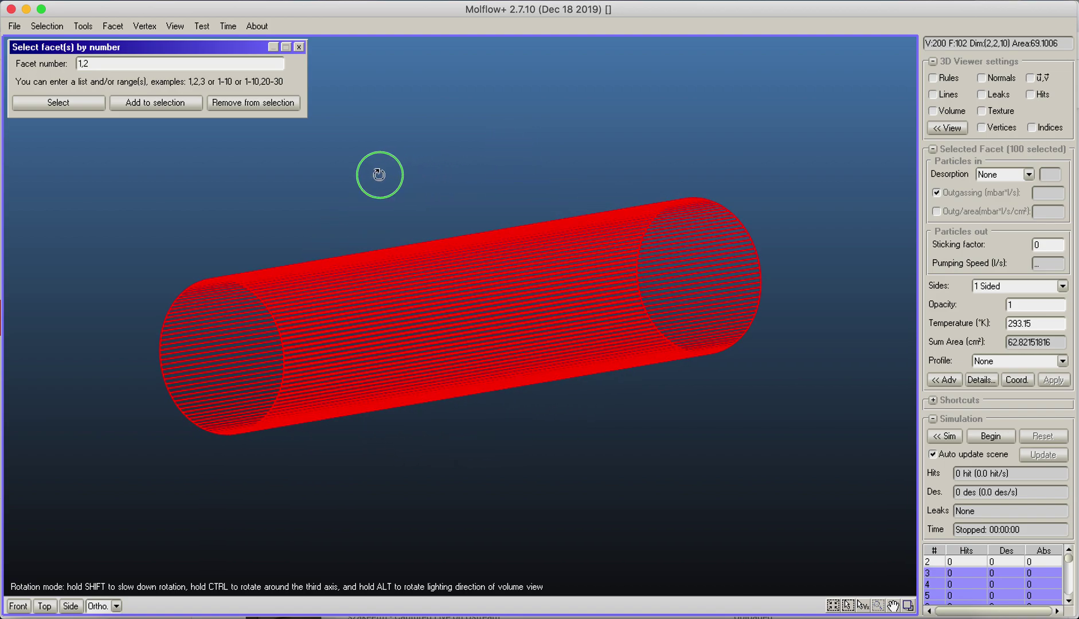
left_click(298, 46)
Step: Invert the facet selection so that only the tube's two circular end facets are selected
left_click(46, 26)
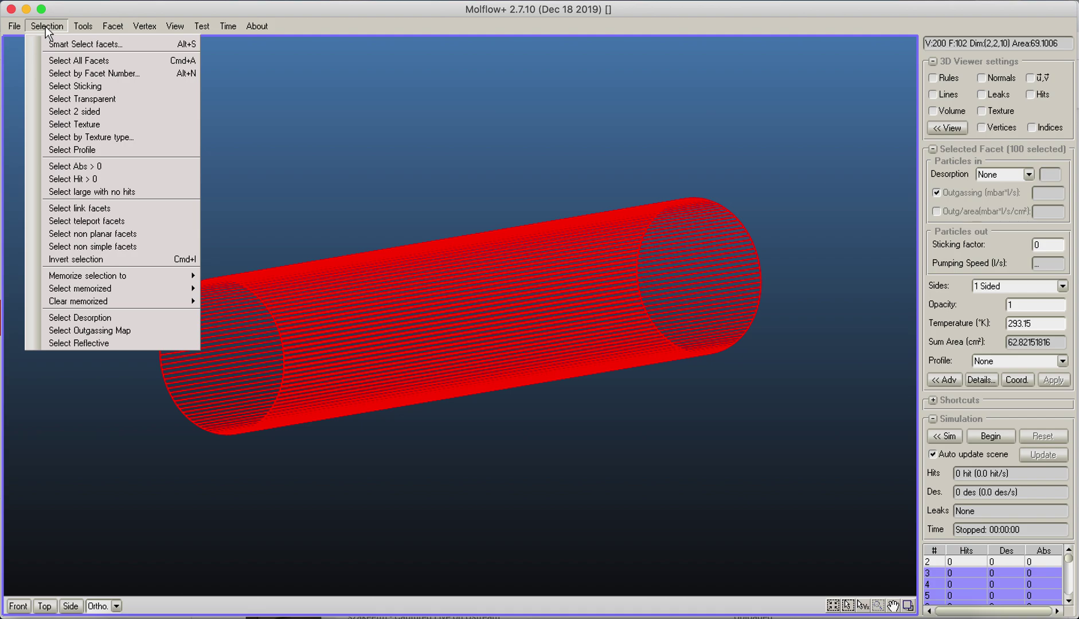
left_click(337, 269)
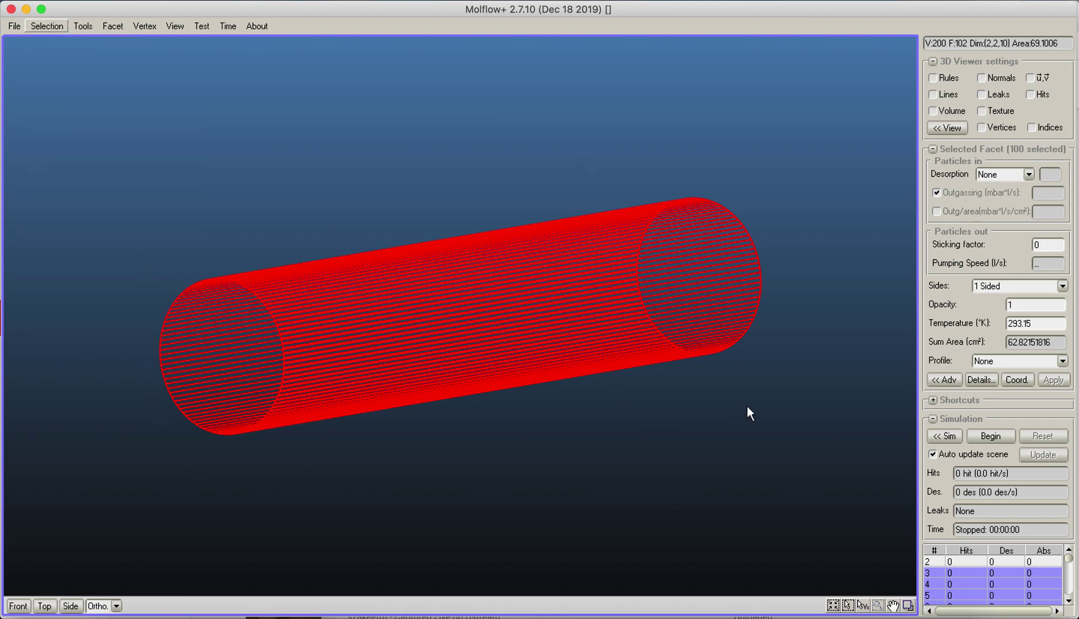
left_click(48, 25)
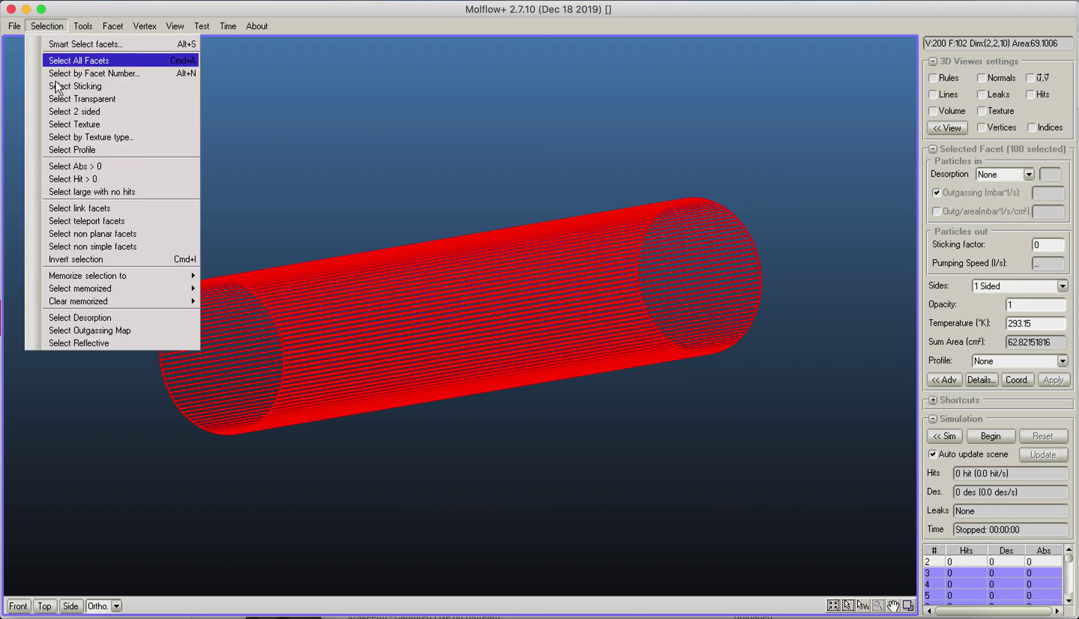
left_click(119, 262)
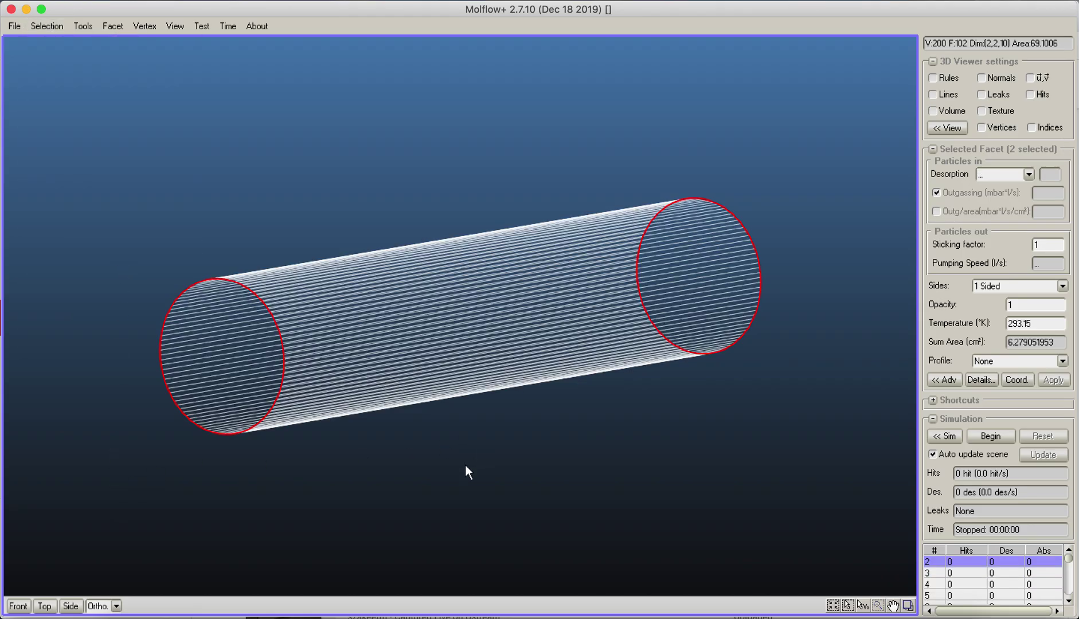
right_click_drag(465, 466, 373, 495)
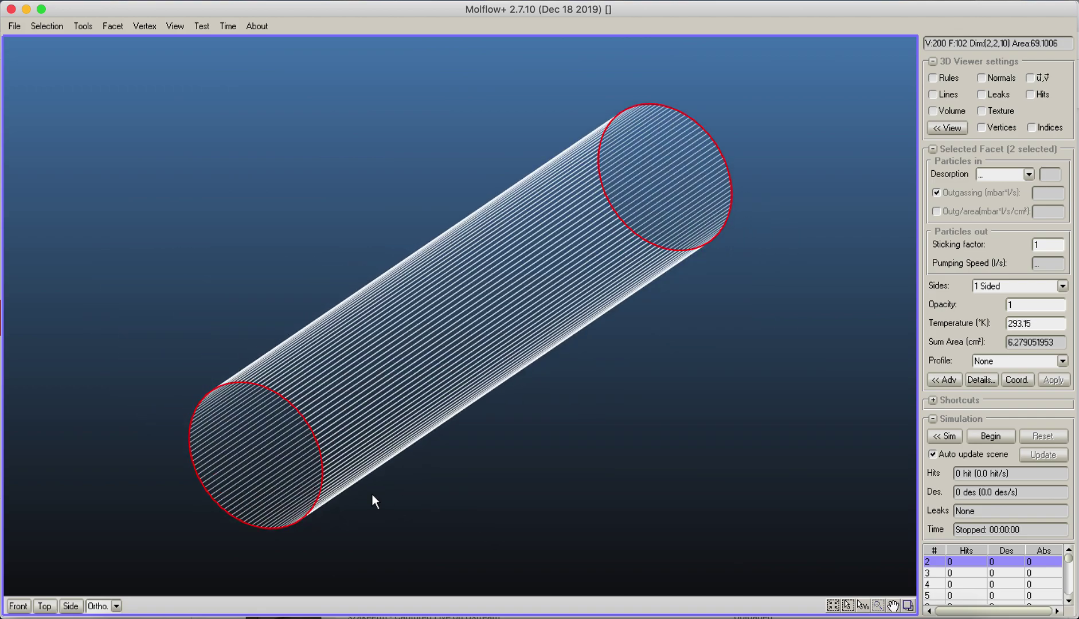
Step: Clear the selection and box-select the wall facets on the right half of the tube in the front view
left_click(590, 371)
right_click_drag(590, 371, 625, 339)
left_click(21, 605)
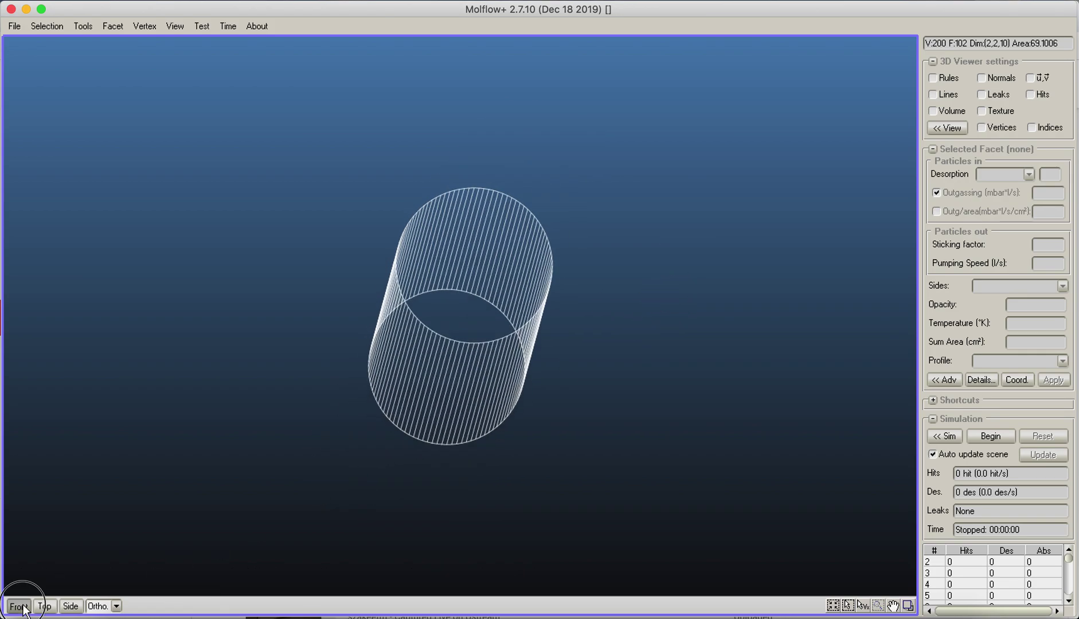
left_click_drag(463, 59, 738, 544)
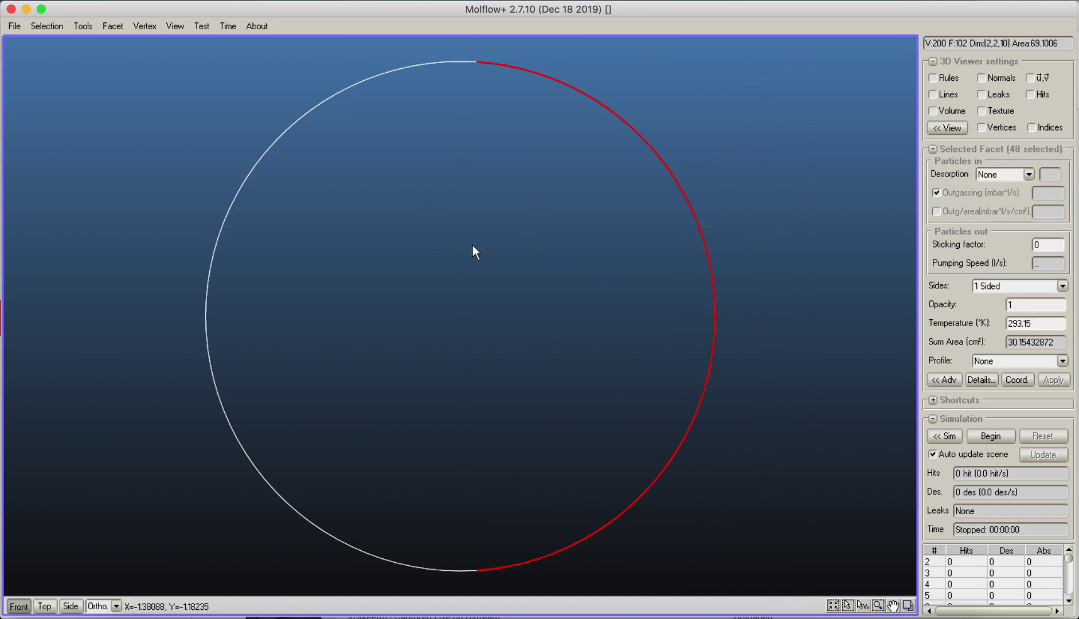
Step: Invert the selection of the tube's half wall, revert the inversion and clear the facet selection
left_click(49, 26)
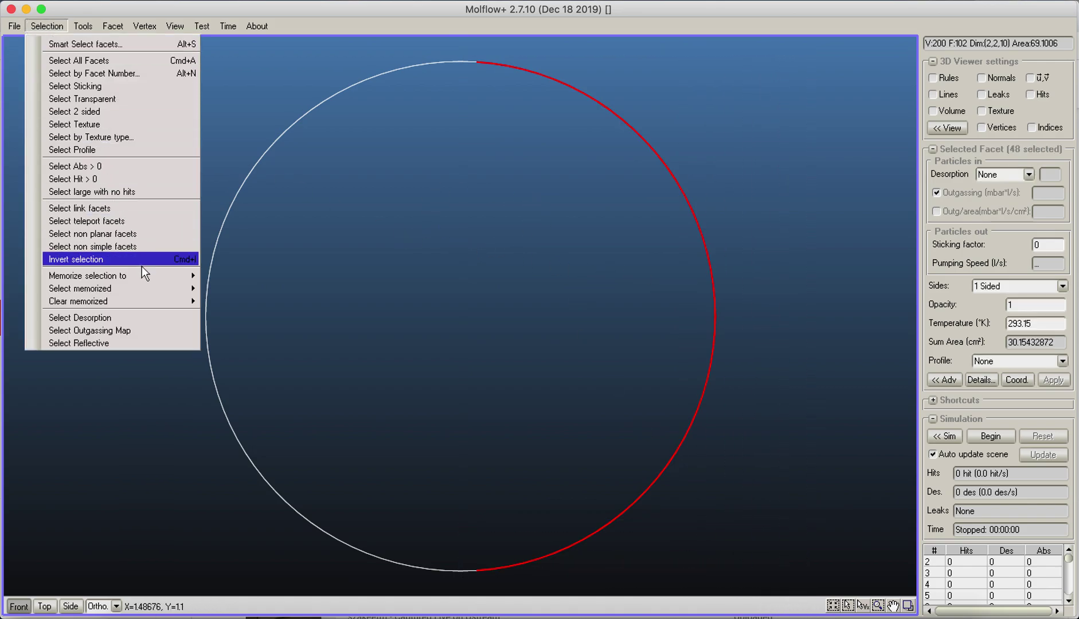
left_click(54, 27)
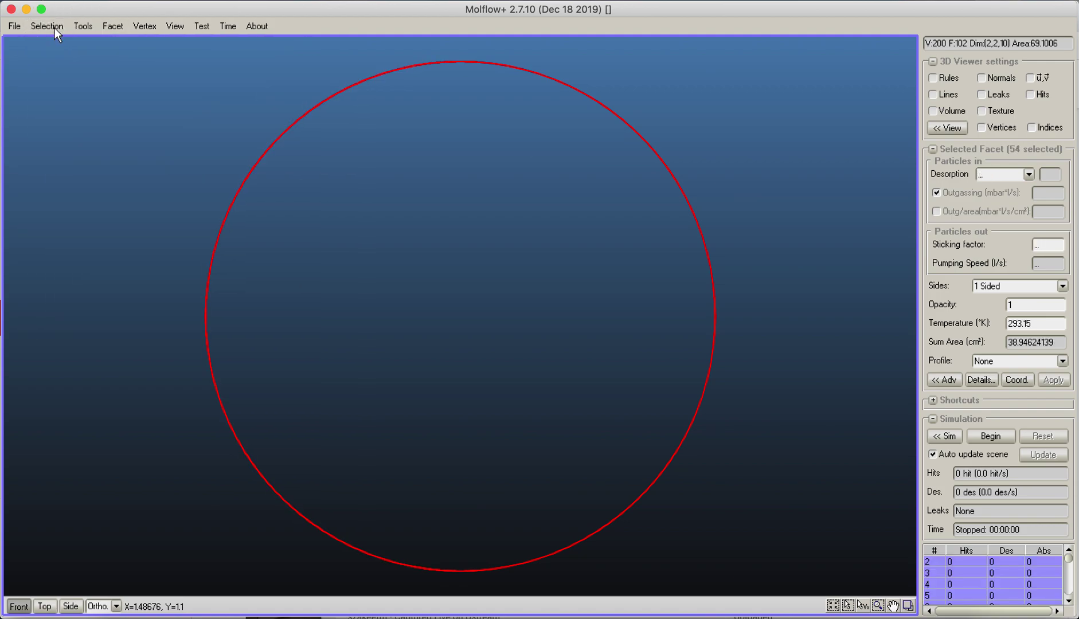
right_click_drag(399, 192, 52, 399)
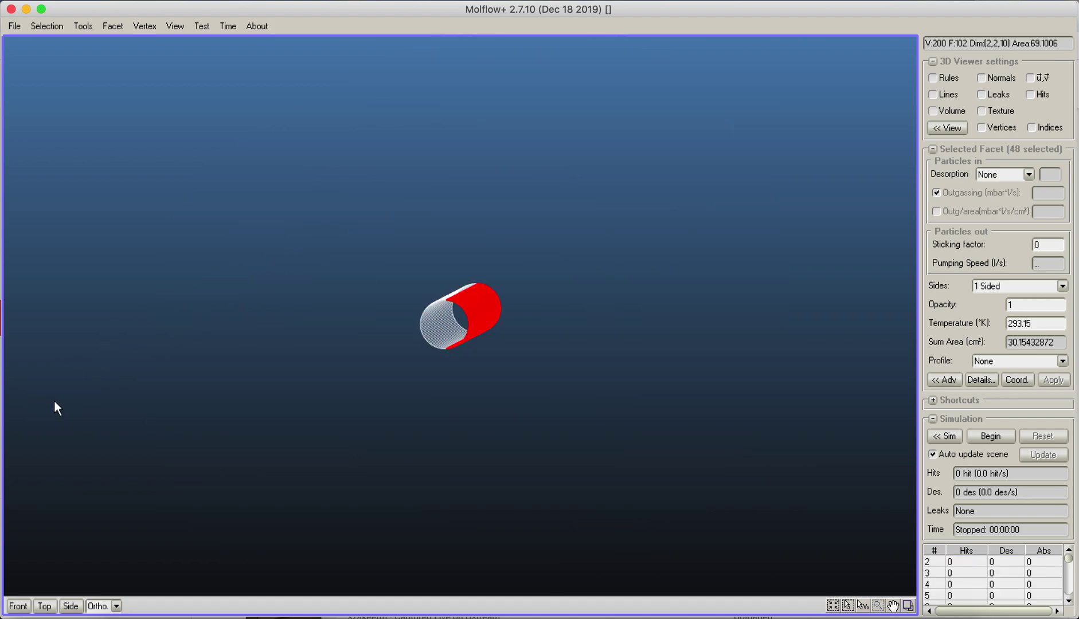
left_click(427, 263)
Step: Switch to vertex selection and box-select vertices on the upper-right arc, then the upper-left arc, of the tube's far end
scroll(505, 357, "up", 6)
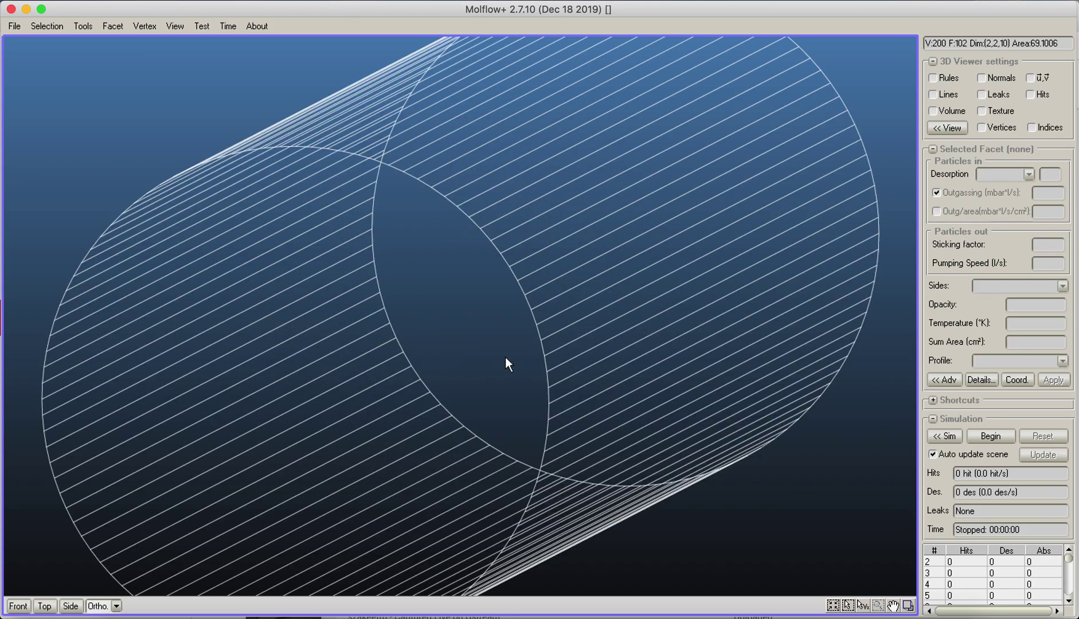
right_click_drag(503, 357, 818, 551)
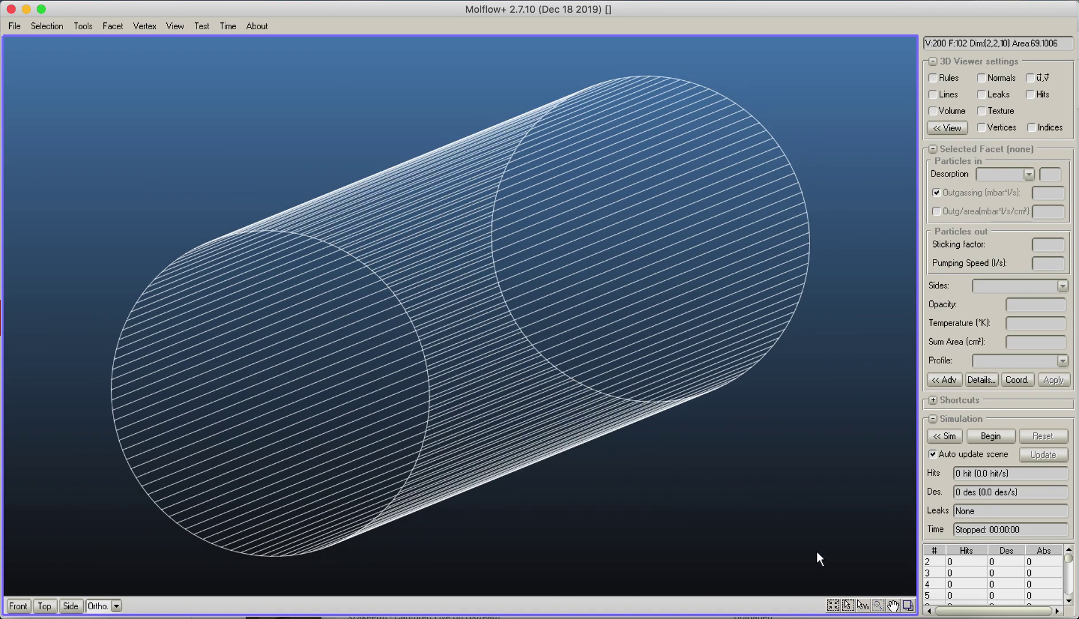
left_click(863, 605)
left_click_drag(687, 93, 809, 192)
left_click_drag(485, 112, 567, 261)
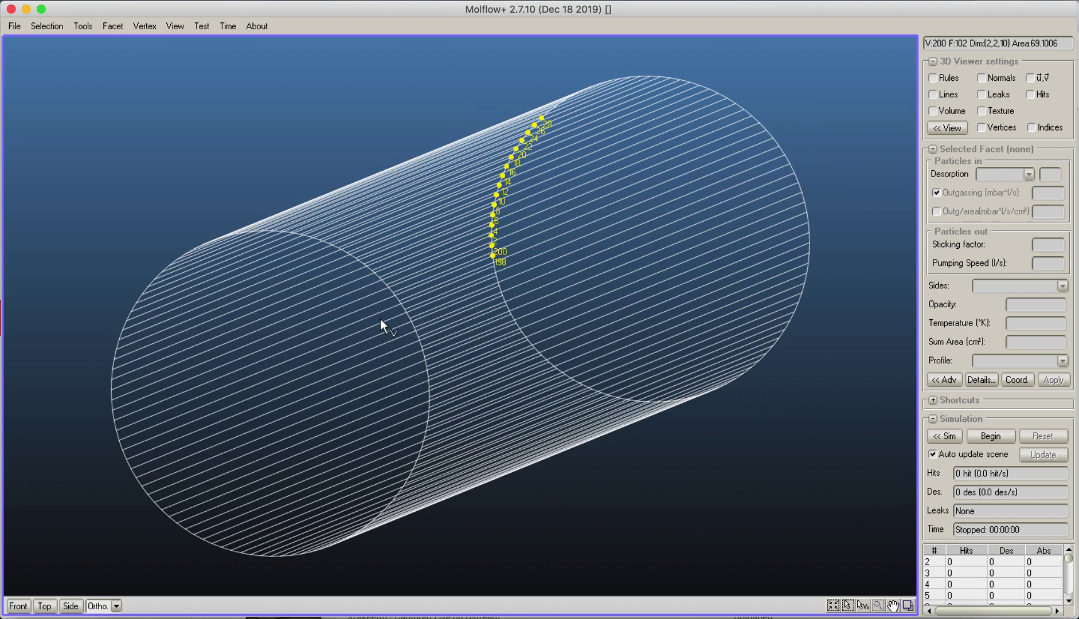
Step: Box-select vertices along several arcs of the tube's near end and clear the vertex selection
left_click_drag(404, 335, 450, 467)
left_click_drag(106, 410, 152, 482, "alt")
left_click_drag(168, 226, 217, 272)
right_click_drag(218, 272, 392, 297)
left_click(331, 173)
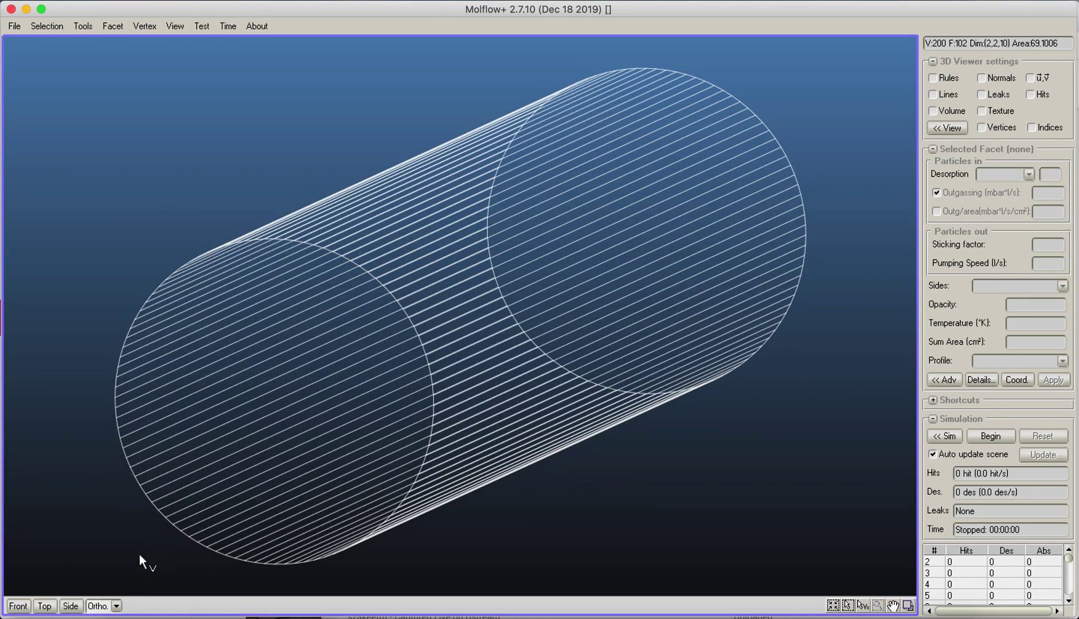
Step: Select the vertices around both circular ends of the tube, starting from the front view
left_click(21, 606)
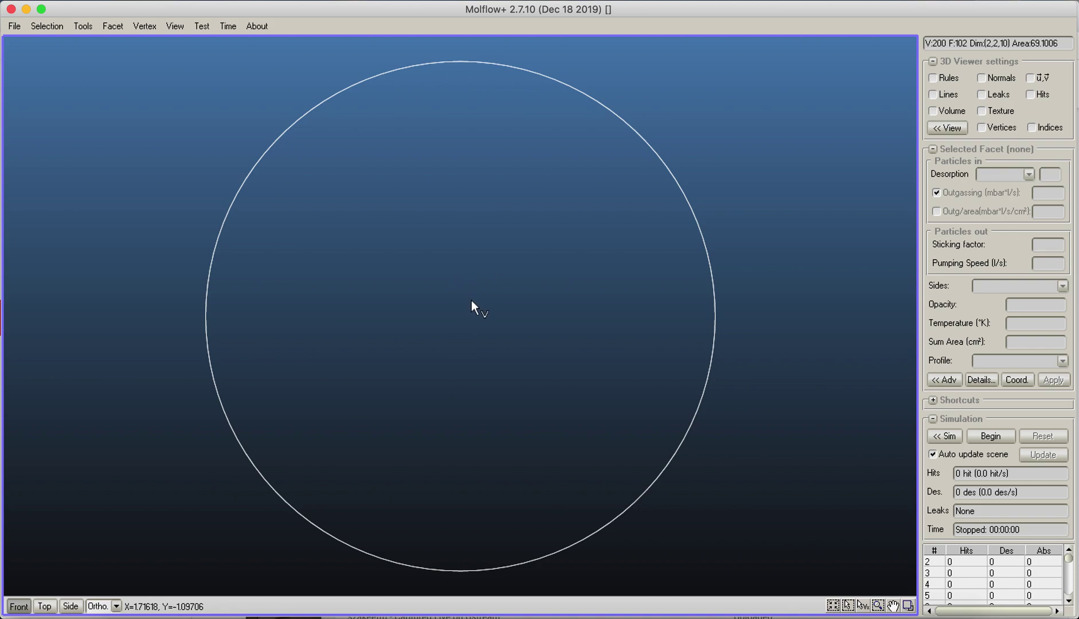
left_click_drag(469, 298, 678, 518)
right_click_drag(663, 343, 579, 368)
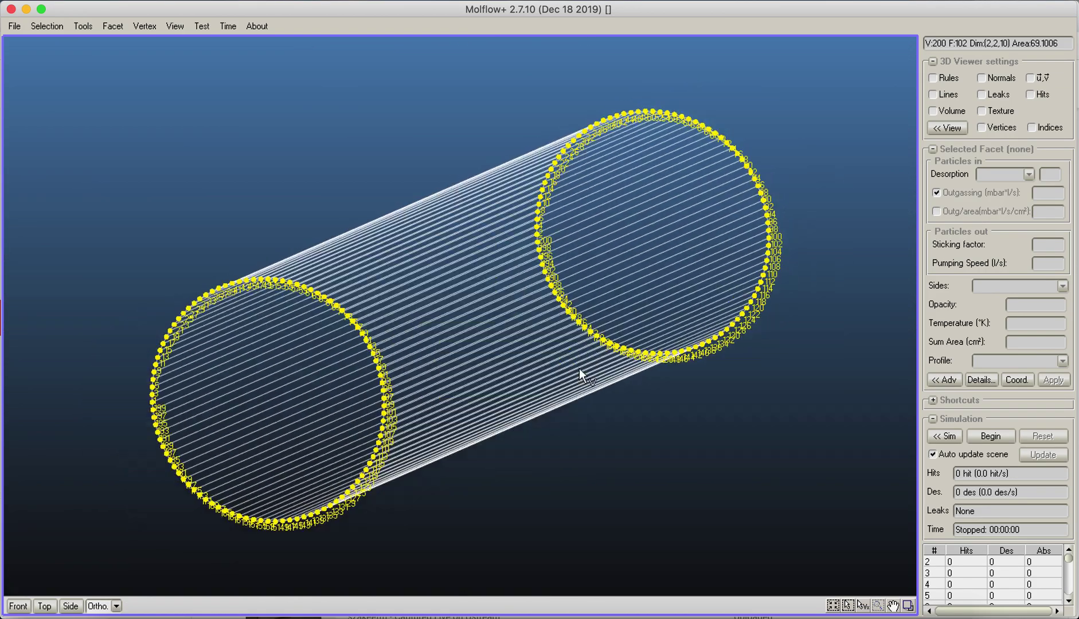
Step: Clear the vertex selection, select the tube's far-end facet, and try box and circular facet selections around the near end
left_click(378, 136)
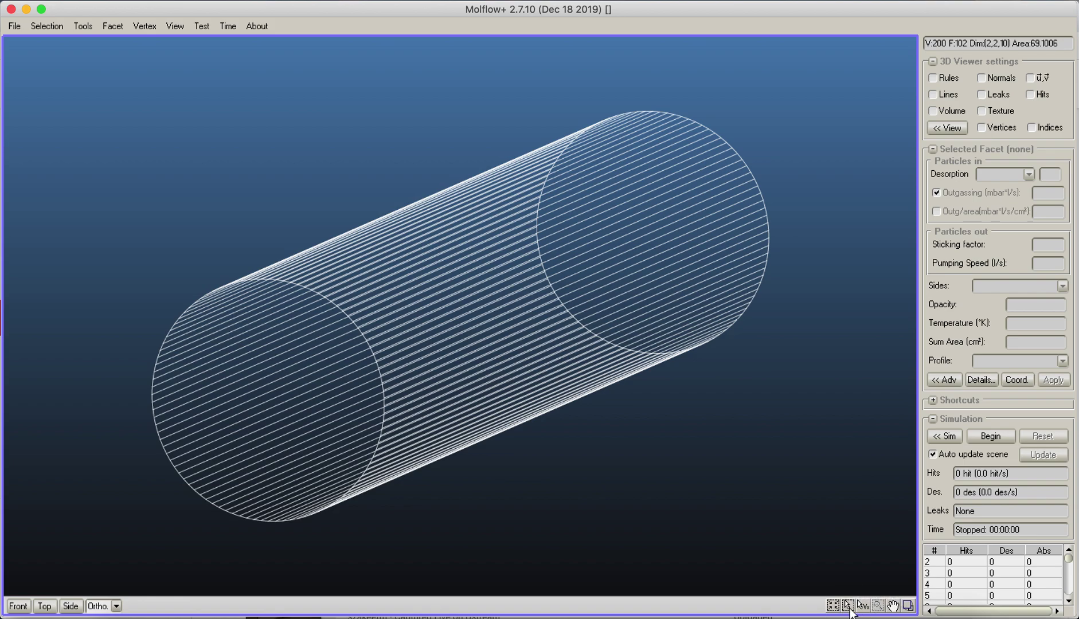
left_click(740, 316)
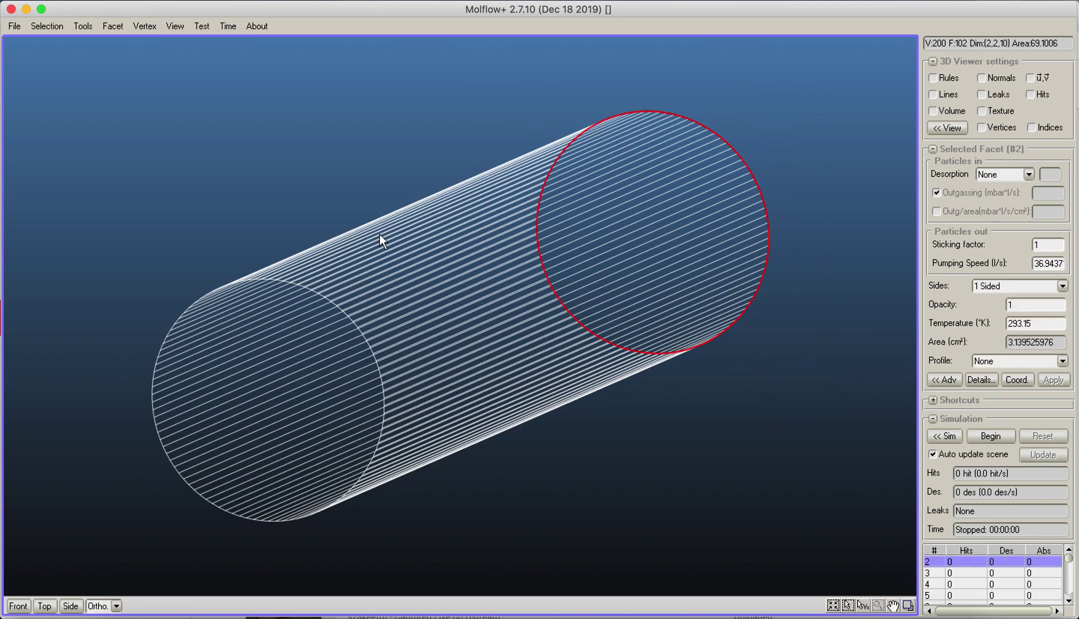
left_click_drag(79, 247, 469, 584)
left_click_drag(222, 93, 218, 143, "alt")
left_click_drag(154, 296, 378, 516, "alt")
left_click(563, 541)
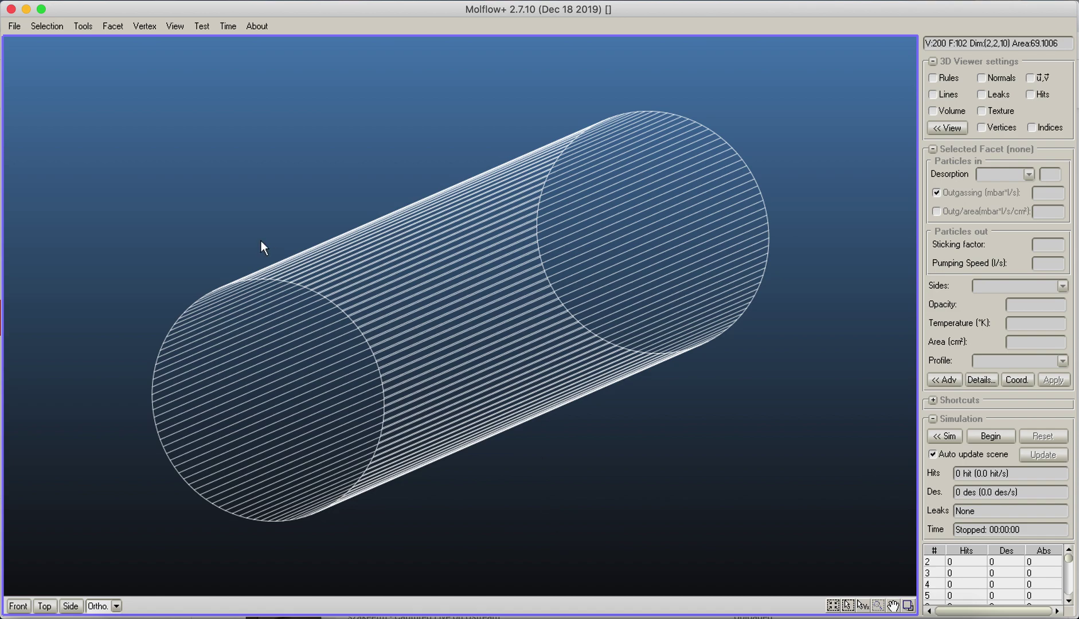
Step: Try a circular facet selection inside the tube's end circle from the front view and clear the facet selection
middle_click_drag(201, 247, 268, 193)
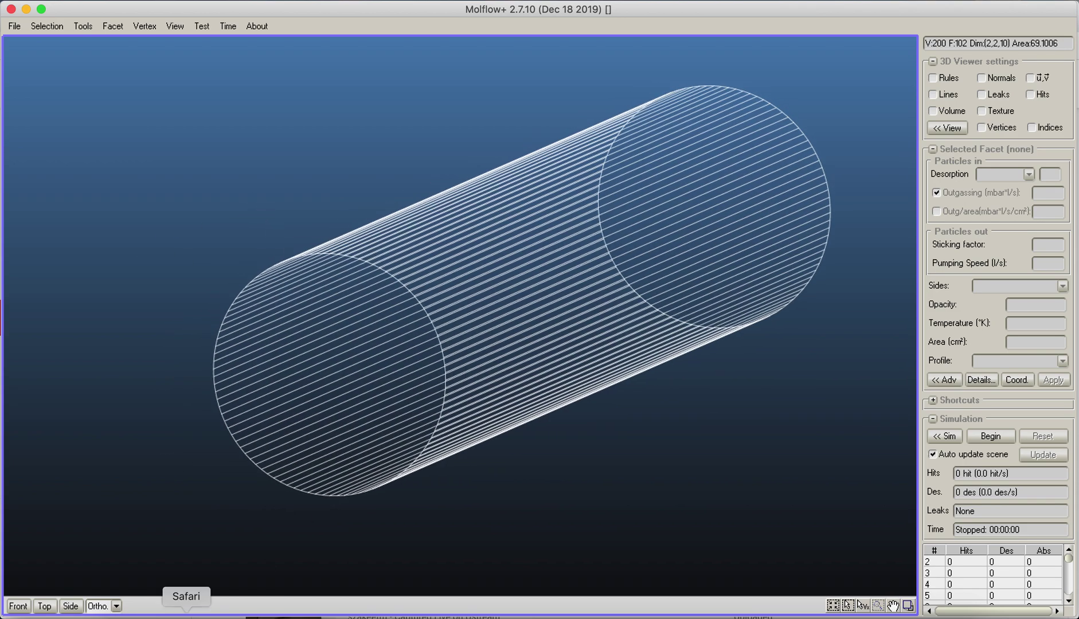
left_click(29, 610)
left_click_drag(429, 323, 615, 476, "alt")
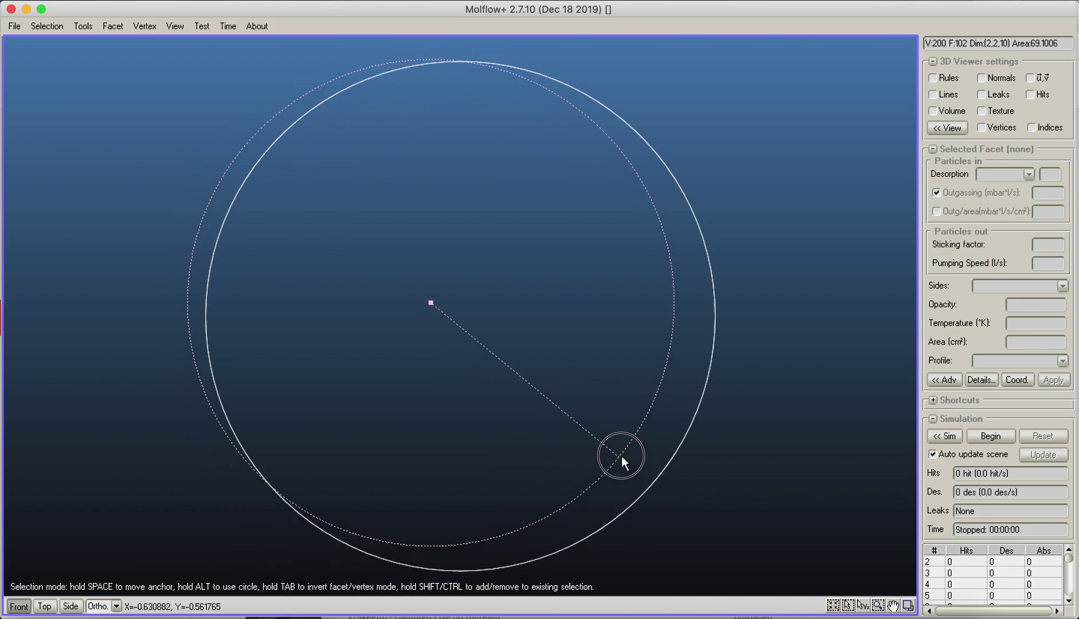
left_click_drag(622, 457, 666, 506)
right_click_drag(668, 515, 682, 444)
left_click(642, 441)
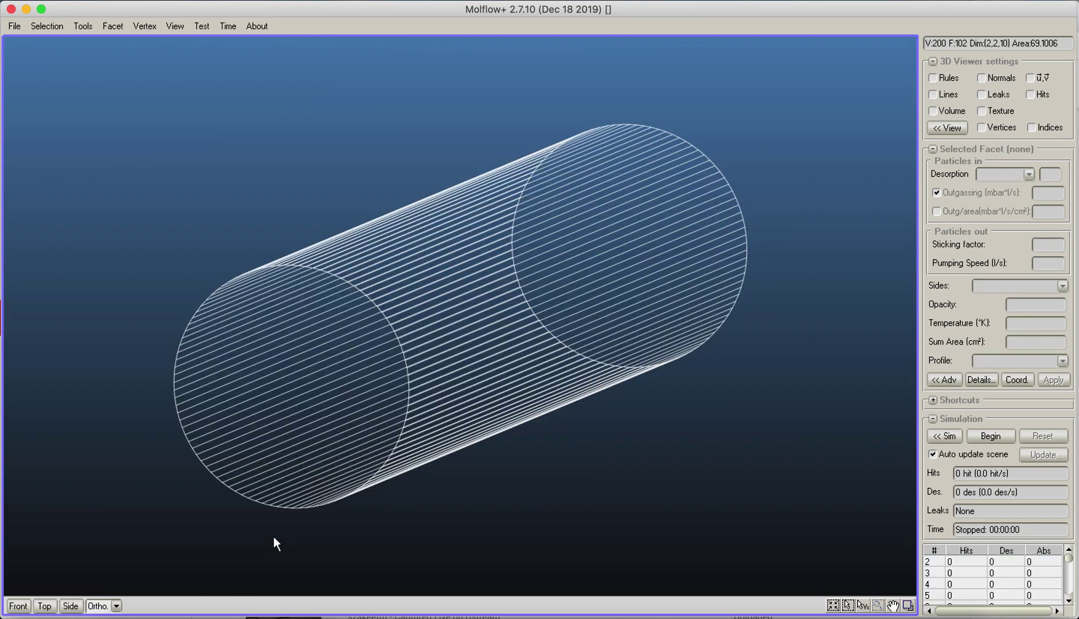
Step: Box-select the tube's near-end facet, then its far-end facet
left_click_drag(98, 440, 192, 498)
left_click_drag(111, 223, 432, 542)
left_click_drag(425, 89, 780, 406)
Step: Temporarily swap to vertex selection and box-select vertices along the near end, then on the far end's upper-left and upper-right arcs
key("Tab")
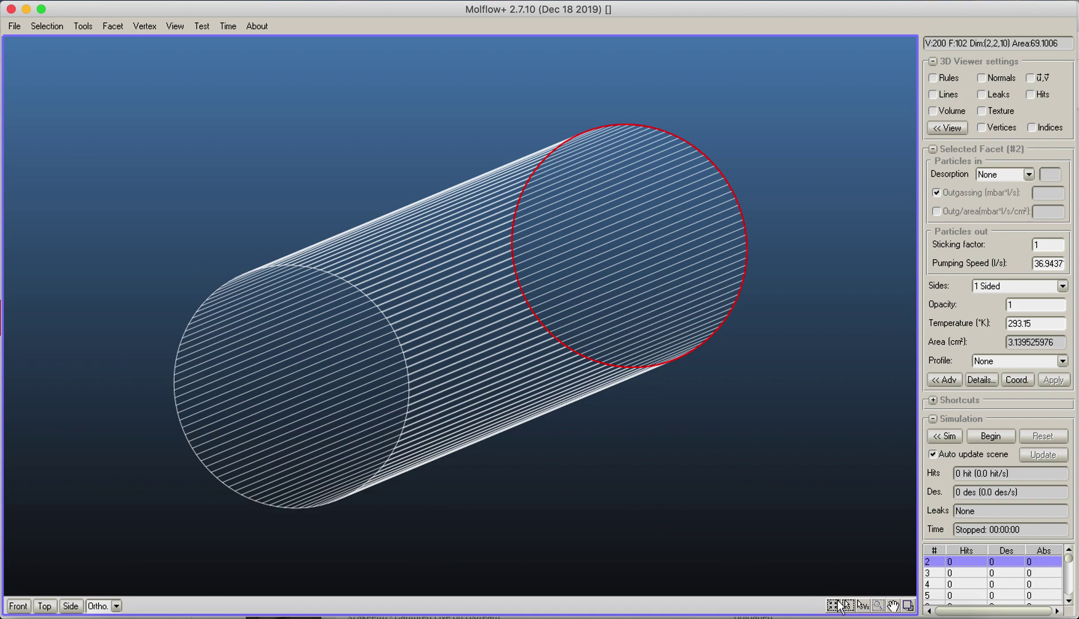
key("Tab")
left_click_drag(211, 250, 244, 286)
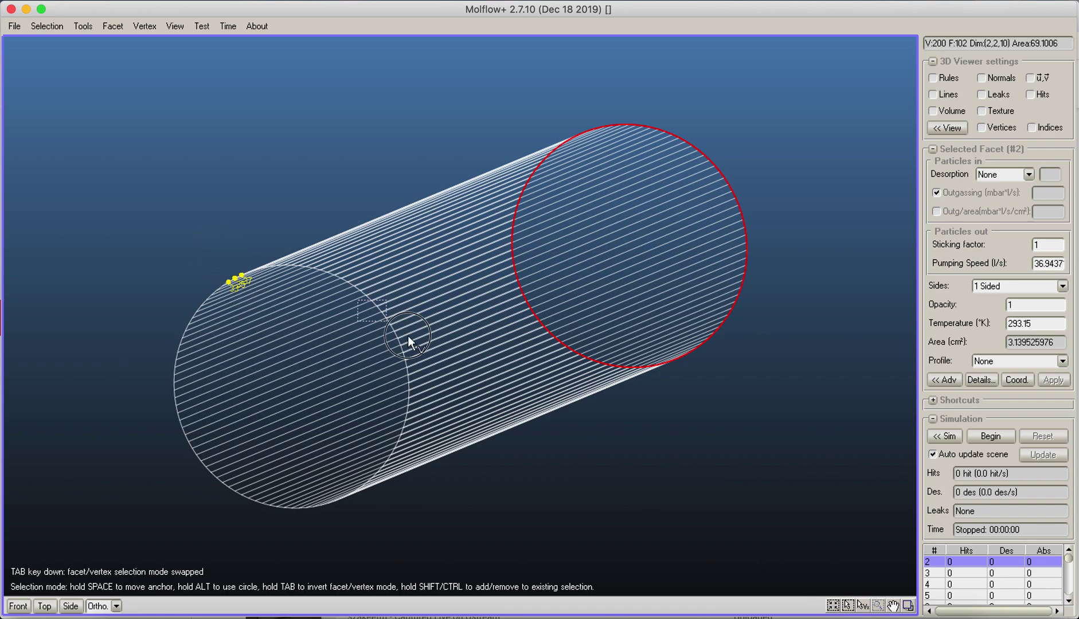
left_click_drag(402, 344, 370, 405)
left_click_drag(356, 470, 393, 502)
left_click_drag(535, 180, 565, 189, "alt")
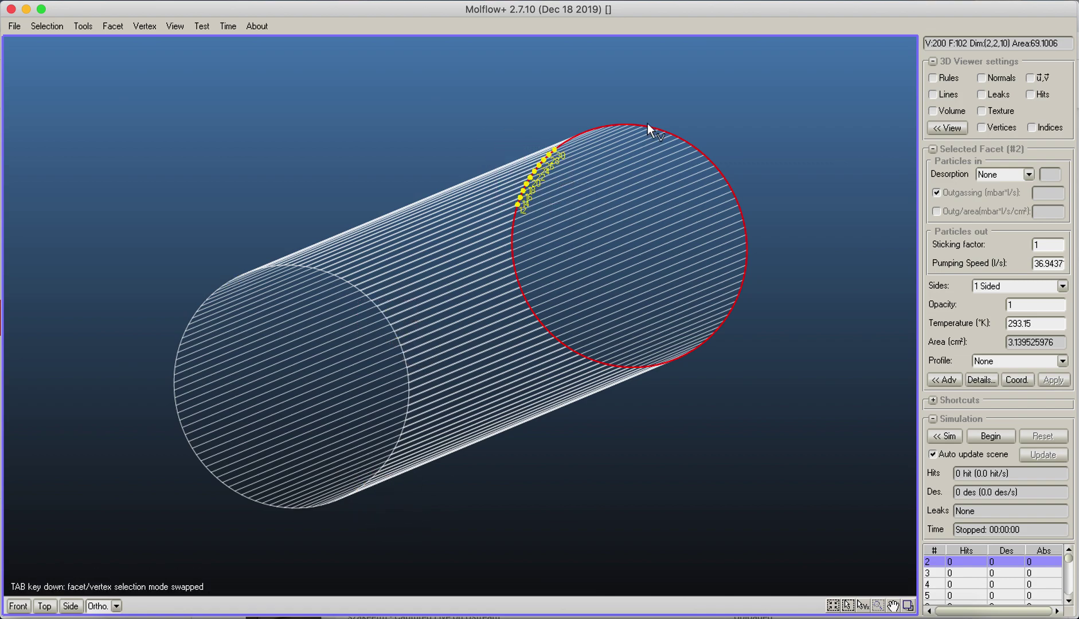
left_click_drag(648, 123, 753, 201)
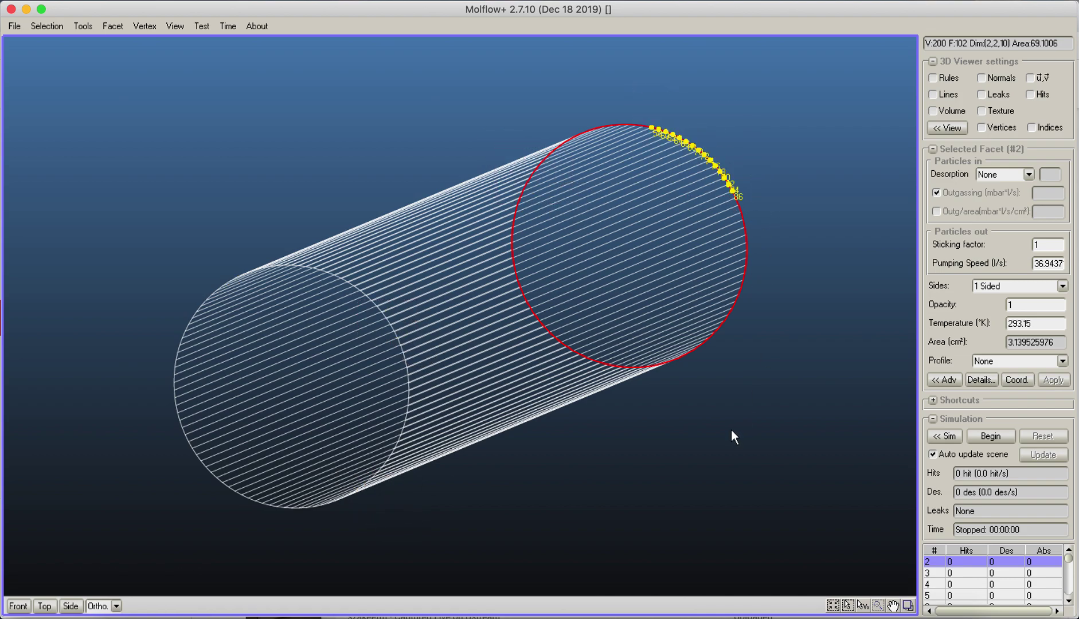
Step: Return to facet selection, clear the selected facet, and select both the near-end and far-end facets together
key("Tab")
left_click(492, 114)
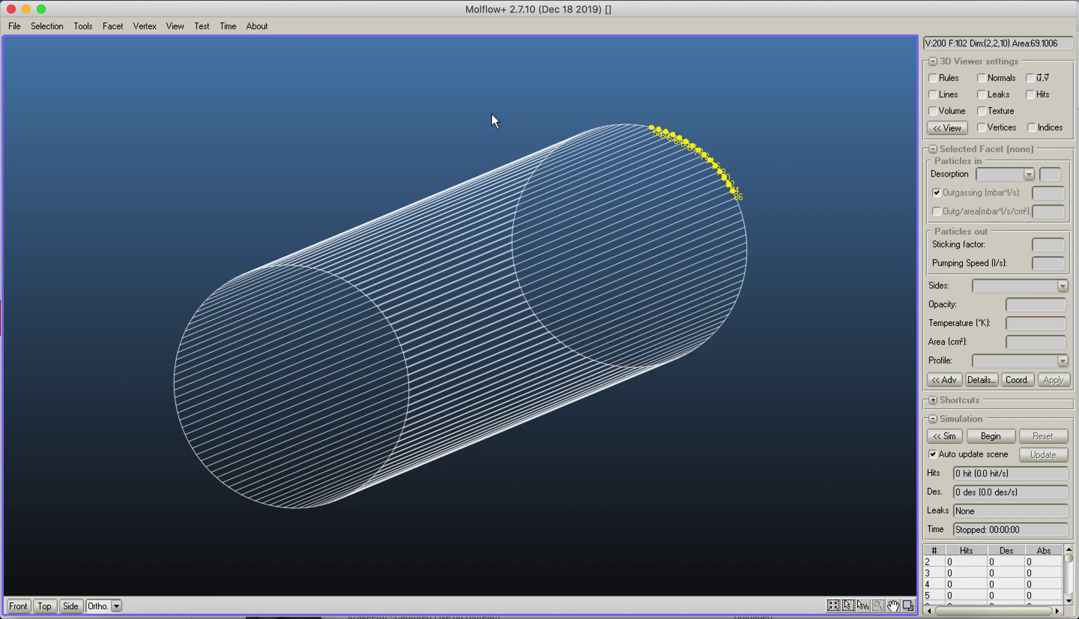
left_click(323, 351)
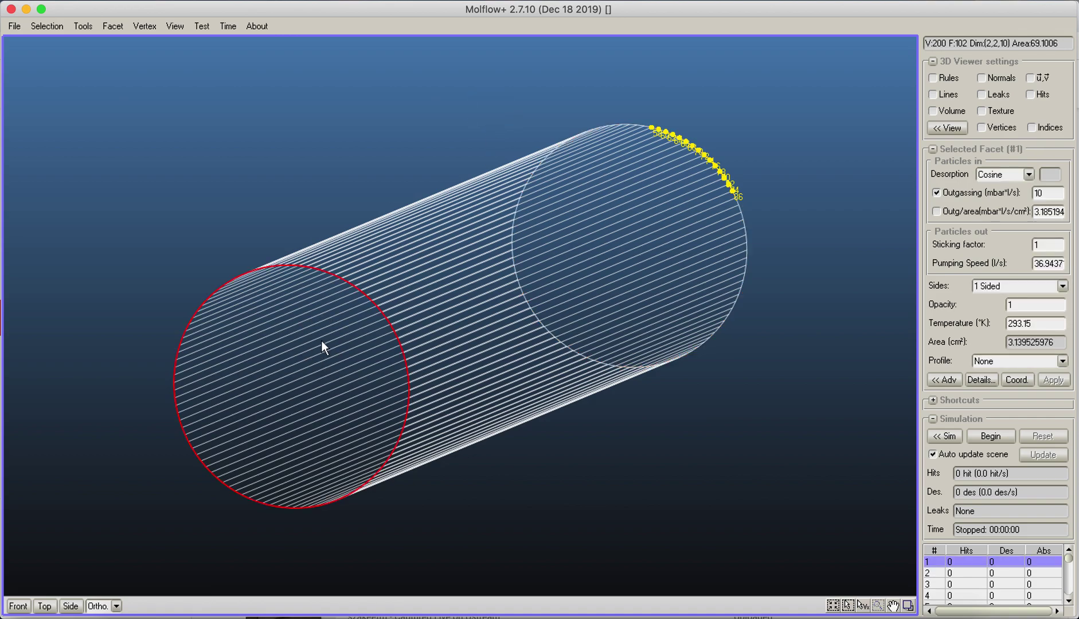
left_click(620, 205, "shift")
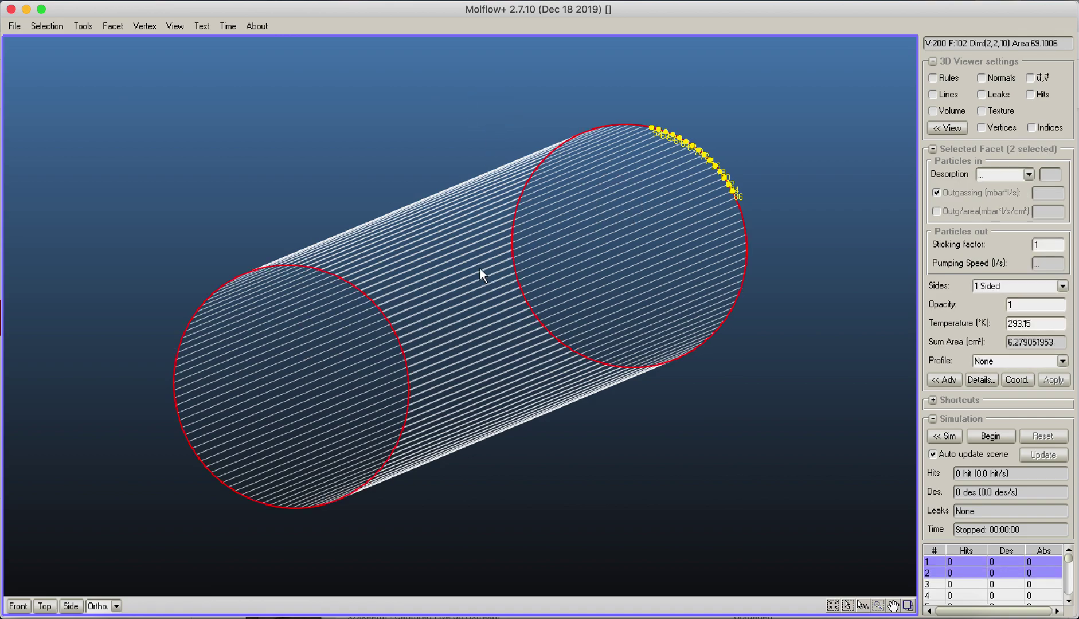
Step: Box-select vertices along the right arcs of the near end and far end, and clear the facet and vertex selections
key("Tab")
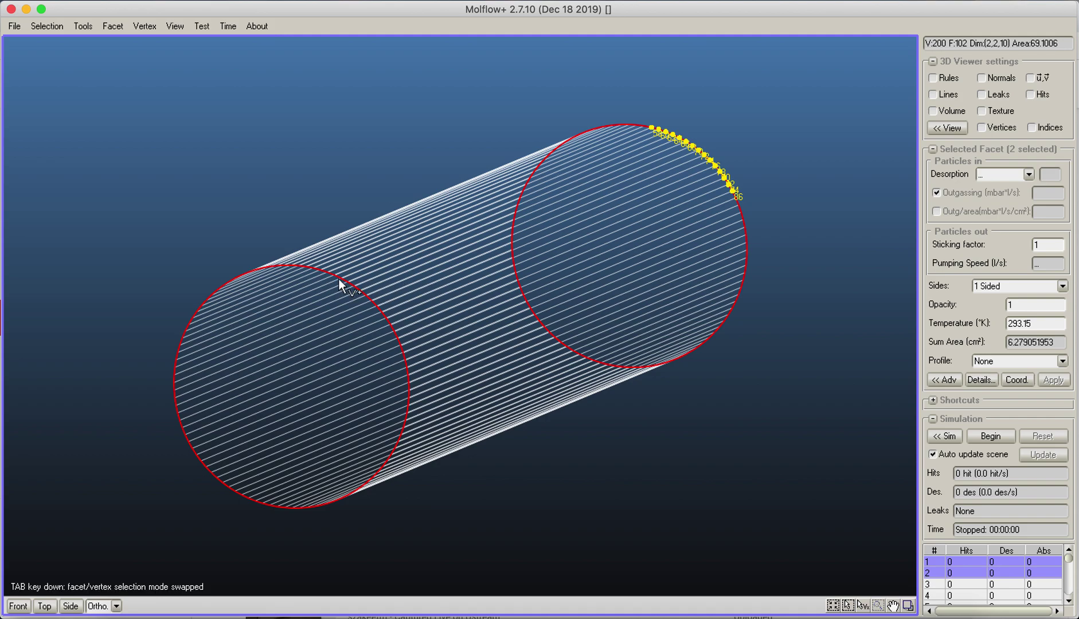
left_click_drag(339, 281, 350, 511, "shift")
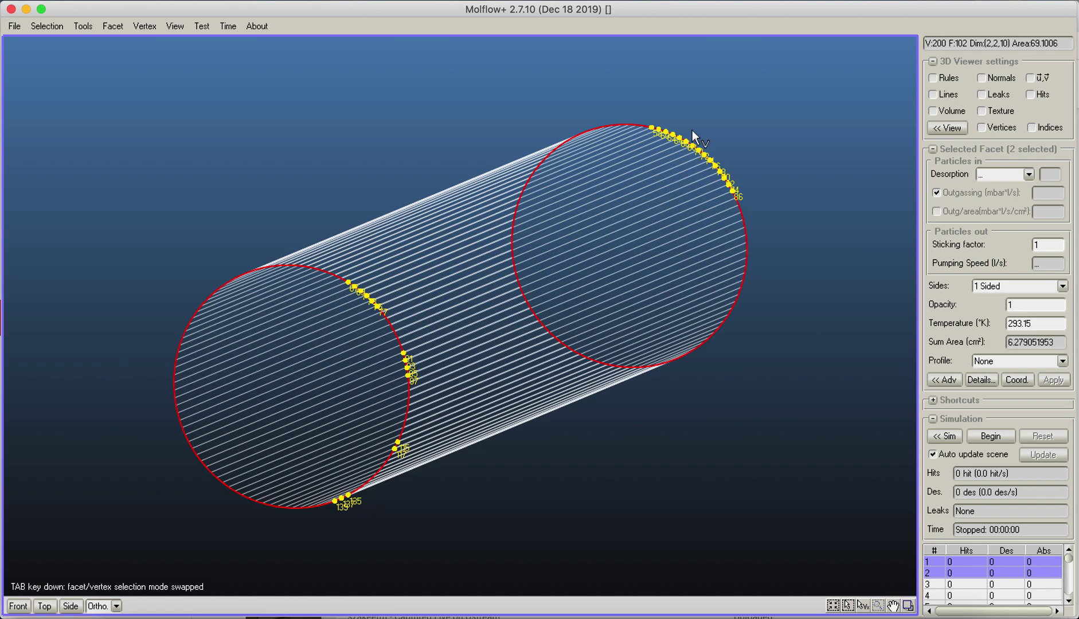
left_click_drag(692, 129, 799, 279)
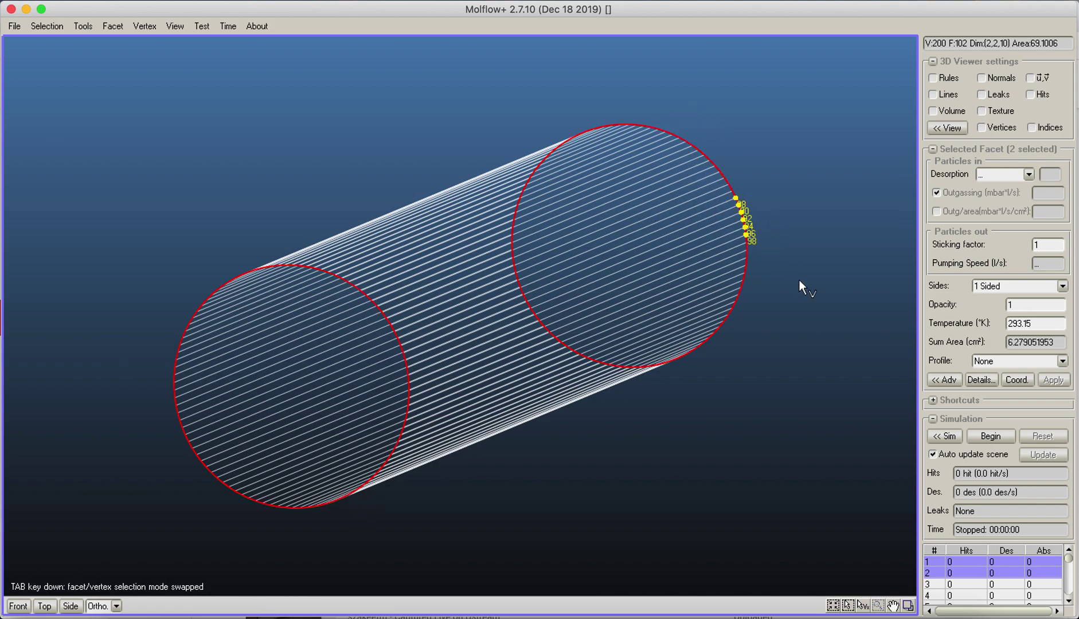
left_click(693, 369)
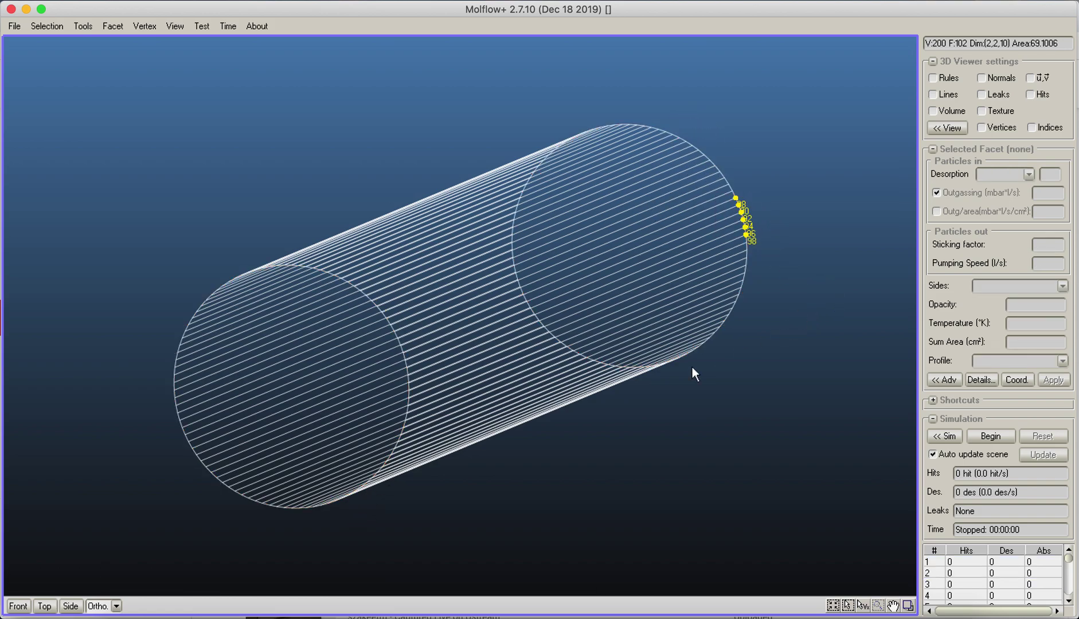
left_click(783, 199)
Step: Select both end facets where their circles overlap, starting with one and adding the other, and clear the facet selection
mouse_move(607, 146)
right_mouse_down()
mouse_move(564, 149)
mouse_move(593, 149)
mouse_move(634, 68)
mouse_move(459, 392)
right_mouse_up()
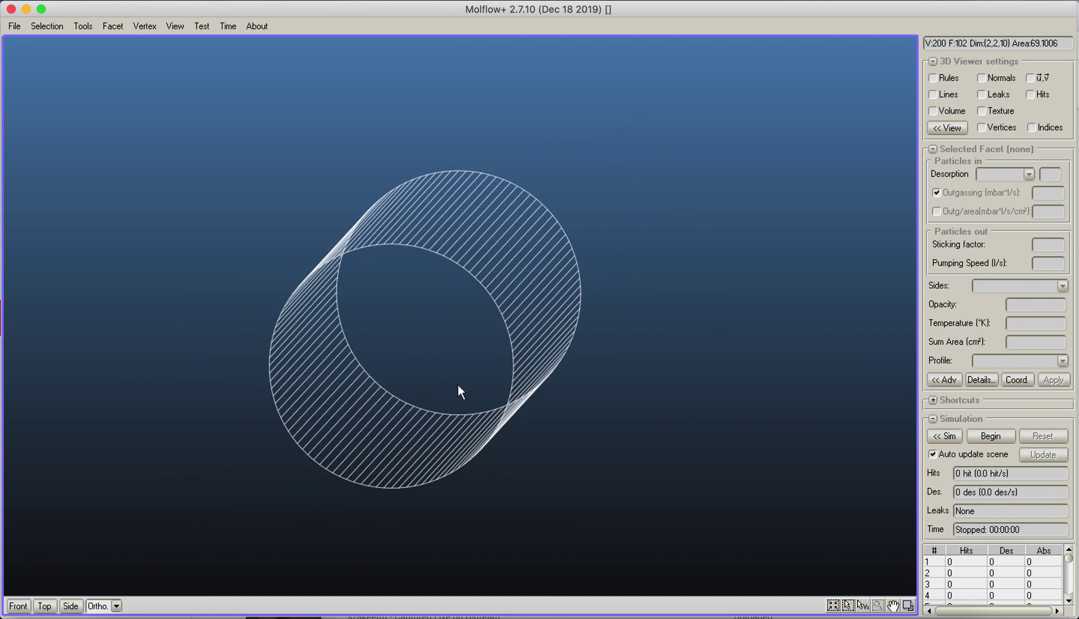
left_click(461, 380)
left_click(462, 380, "shift")
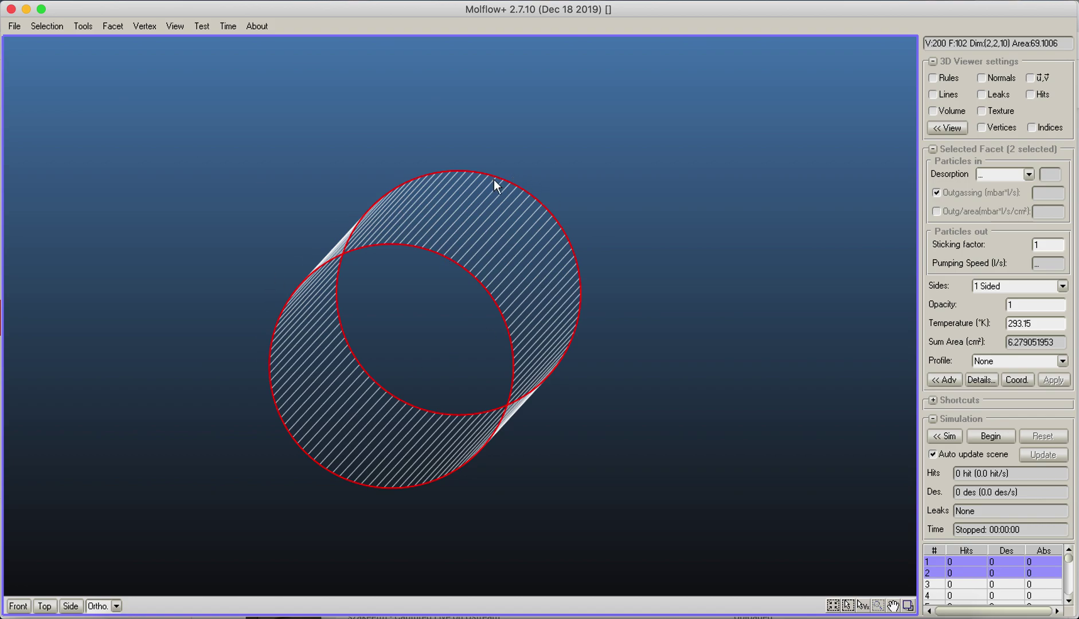
left_click(449, 317)
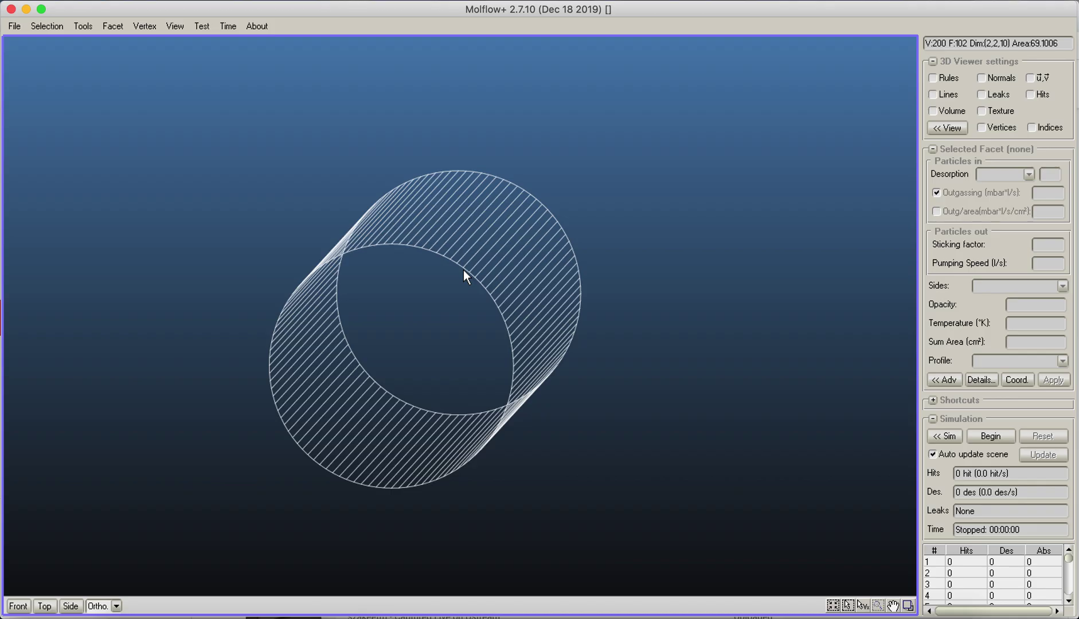
Step: Select individual wall facets one after another along the upper side of the tube
right_click_drag(343, 166, 297, 168)
left_click(353, 278)
left_click(320, 294)
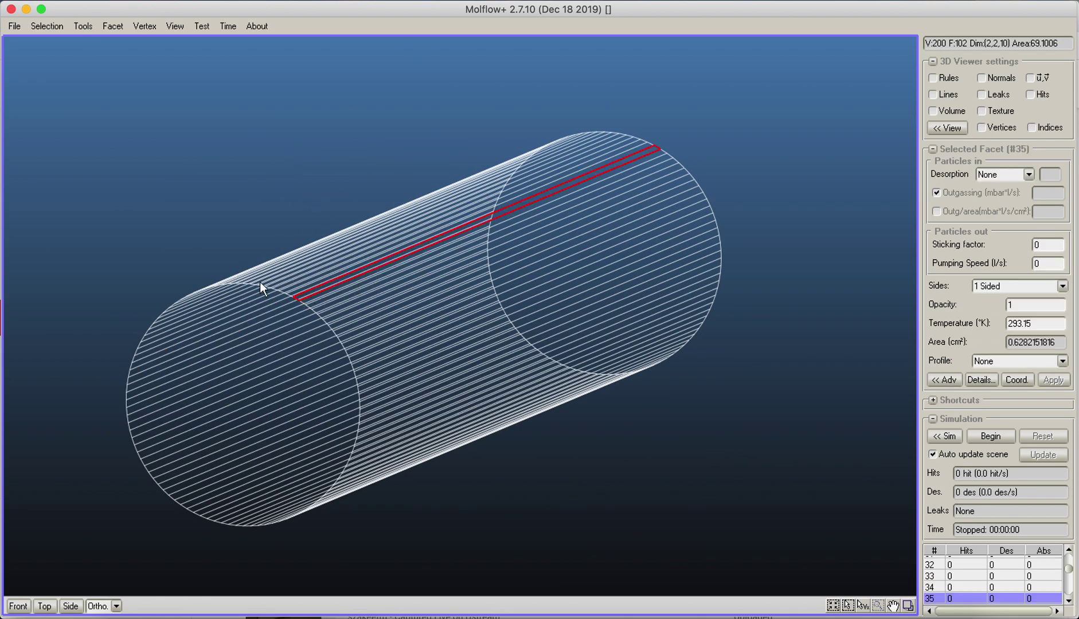
left_click(264, 281)
left_click(289, 286)
left_click(313, 286)
left_click(313, 289)
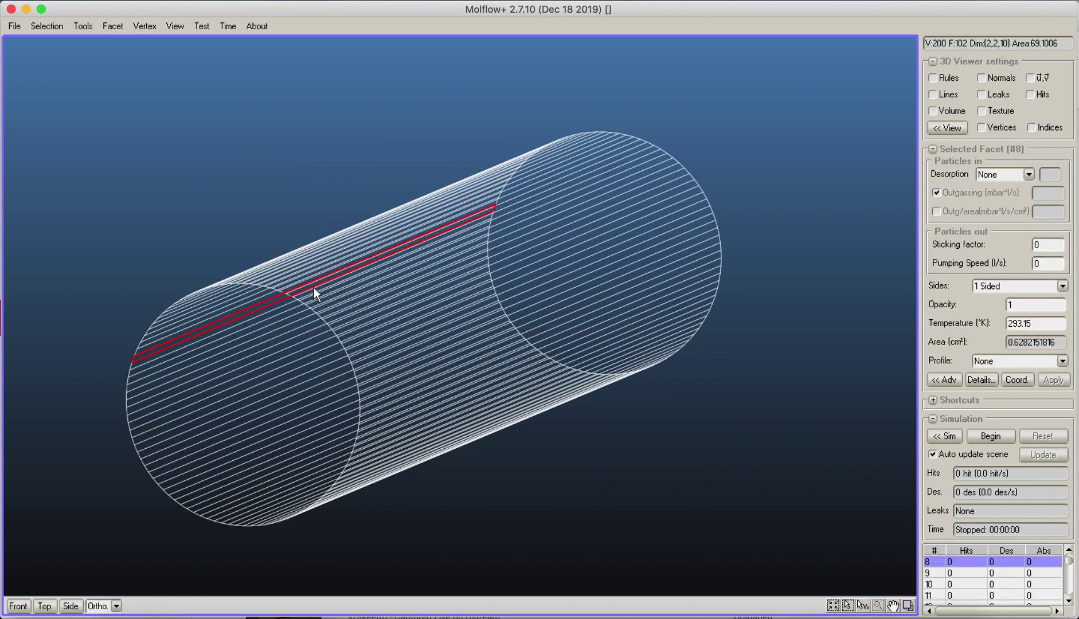
left_click(312, 266)
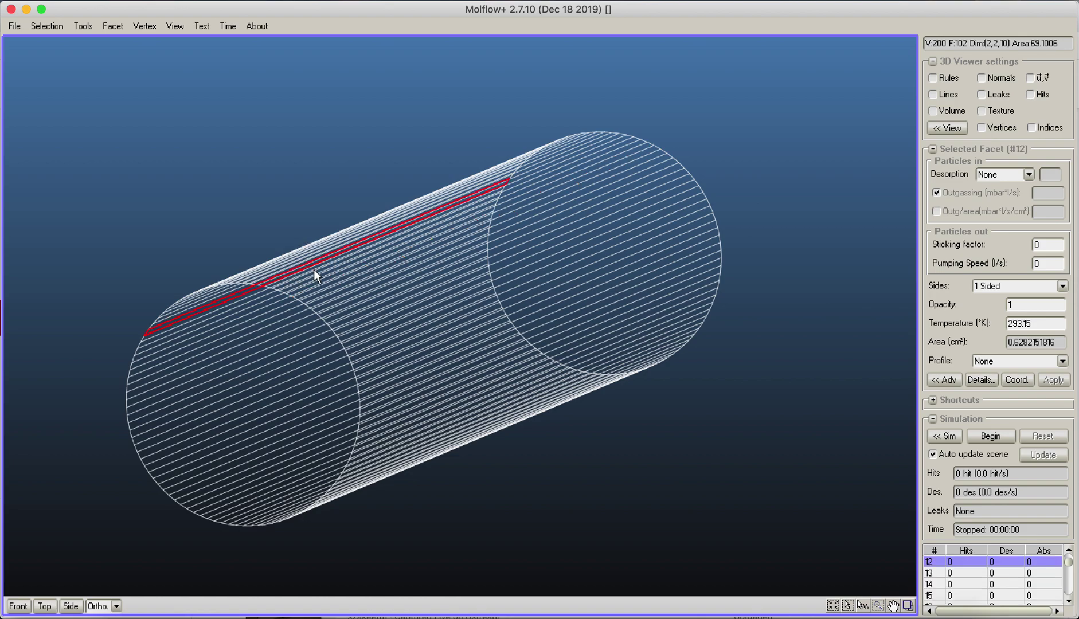
Step: Select the vertex at the right edge of the near end and restrict facet selection to facets with a selected vertex
key("Tab")
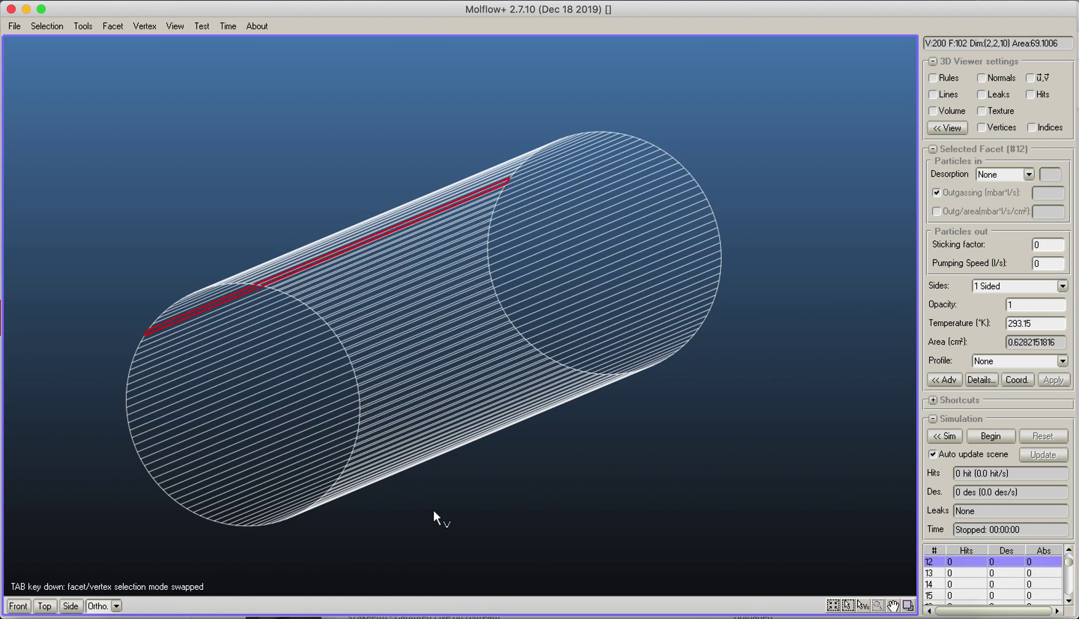
left_click(361, 401)
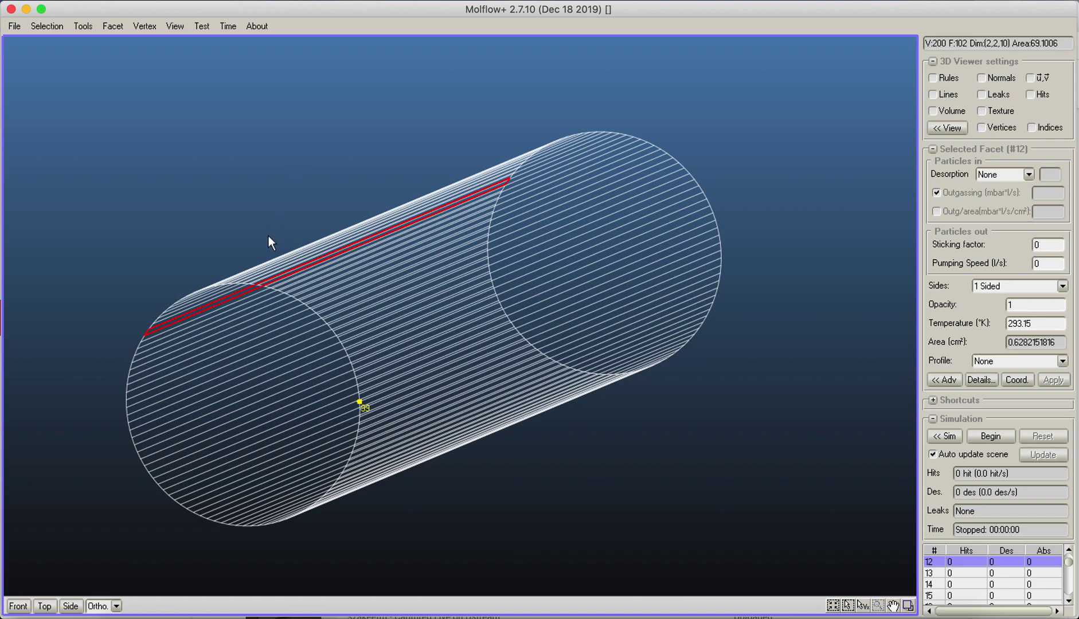
key("Caps_Lock")
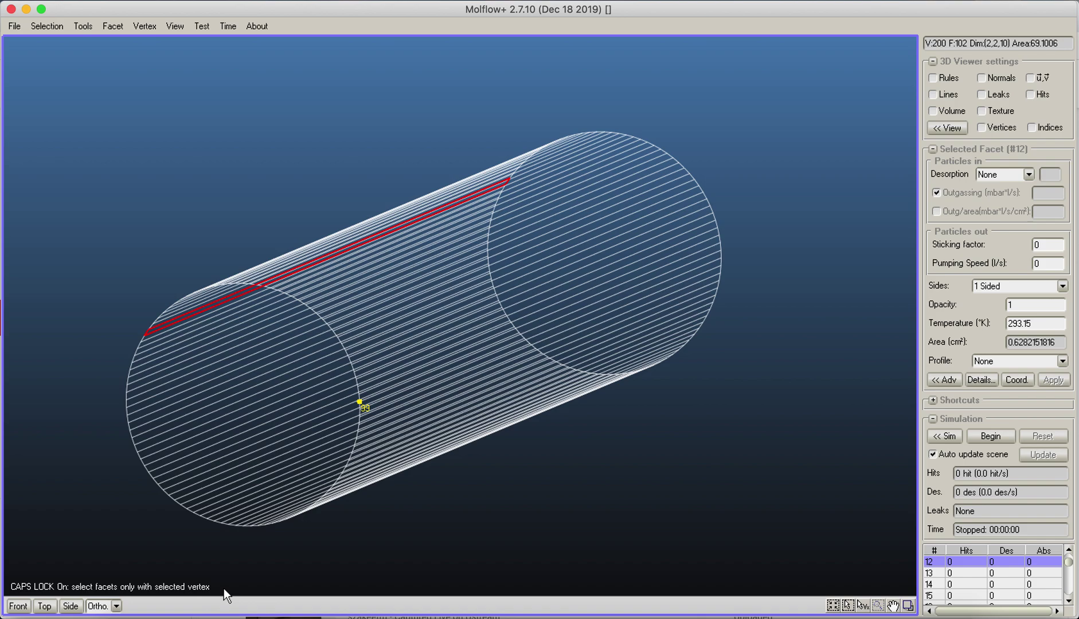
Step: Box-select around the tube's far end, then around its near end, with facet selection restricted to the selected vertex
left_click_drag(452, 102, 766, 421)
left_click_drag(441, 99, 831, 462)
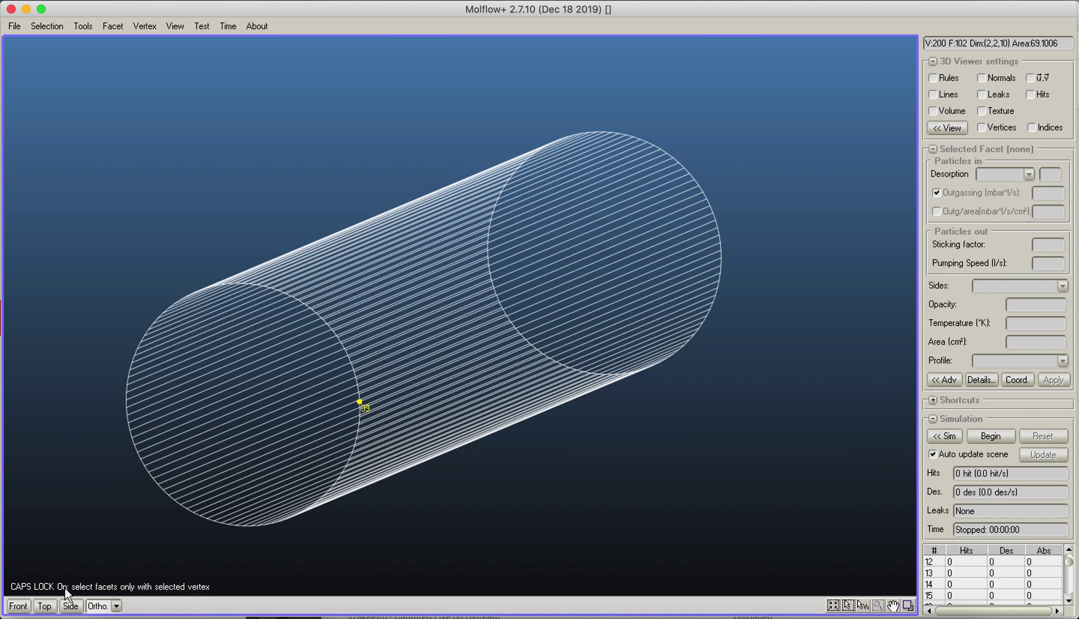
left_click(361, 403)
left_click_drag(53, 225, 415, 580)
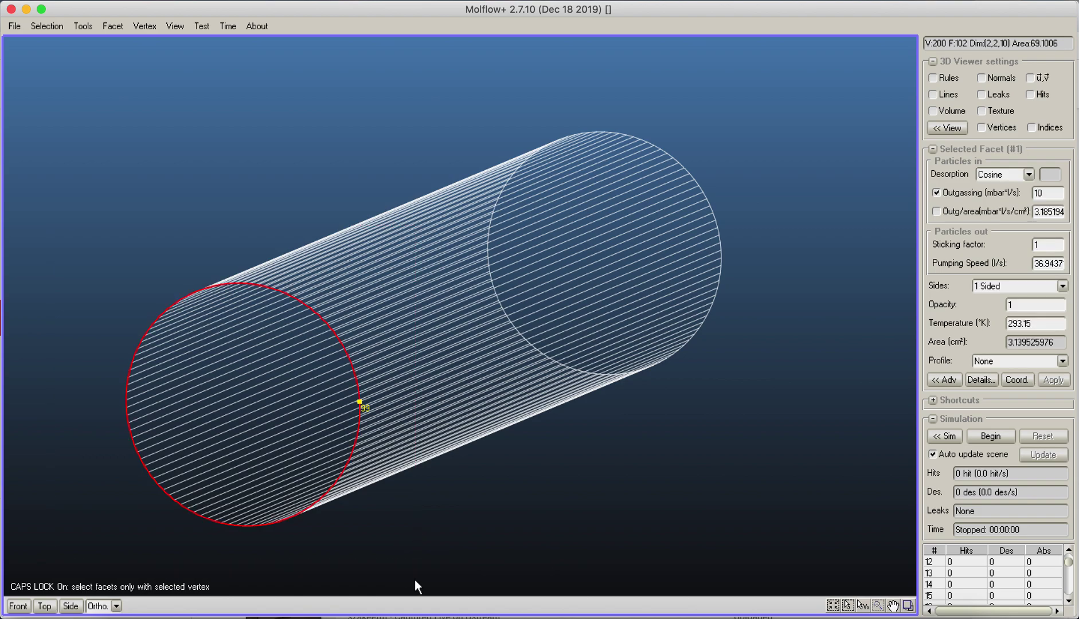
Step: Box-select the entire tube to select the near-end facet and the two wall facets sharing the selected vertex
scroll(432, 477, "down", 3)
left_click_drag(74, 84, 717, 539)
scroll(457, 445, "up", 5)
scroll(456, 443, "down", 6)
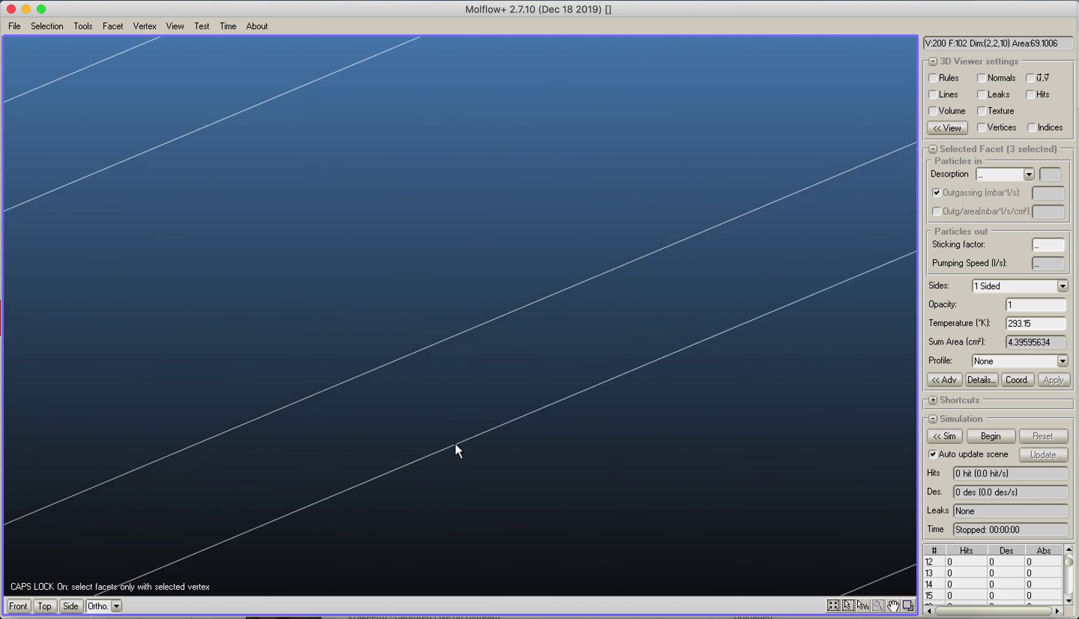
middle_click_drag(455, 443, 554, 325)
scroll(398, 368, "down", 3)
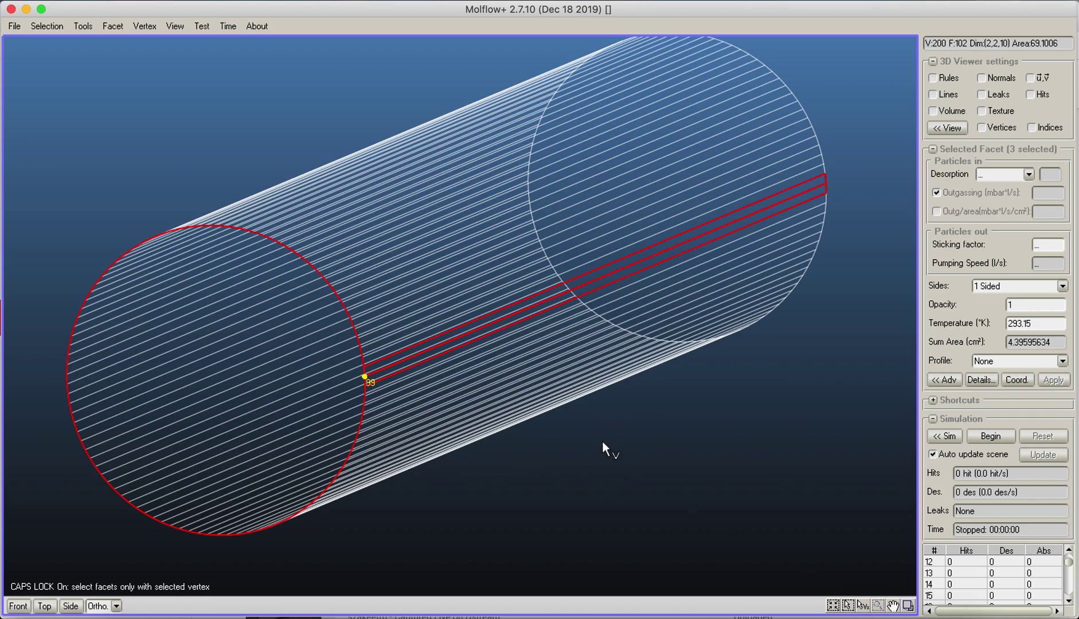
Step: Switch to vertex selection and box-select vertices on the far end, then along the right arc of the near end
scroll(602, 441, "down", 2)
scroll(602, 440, "down", 2)
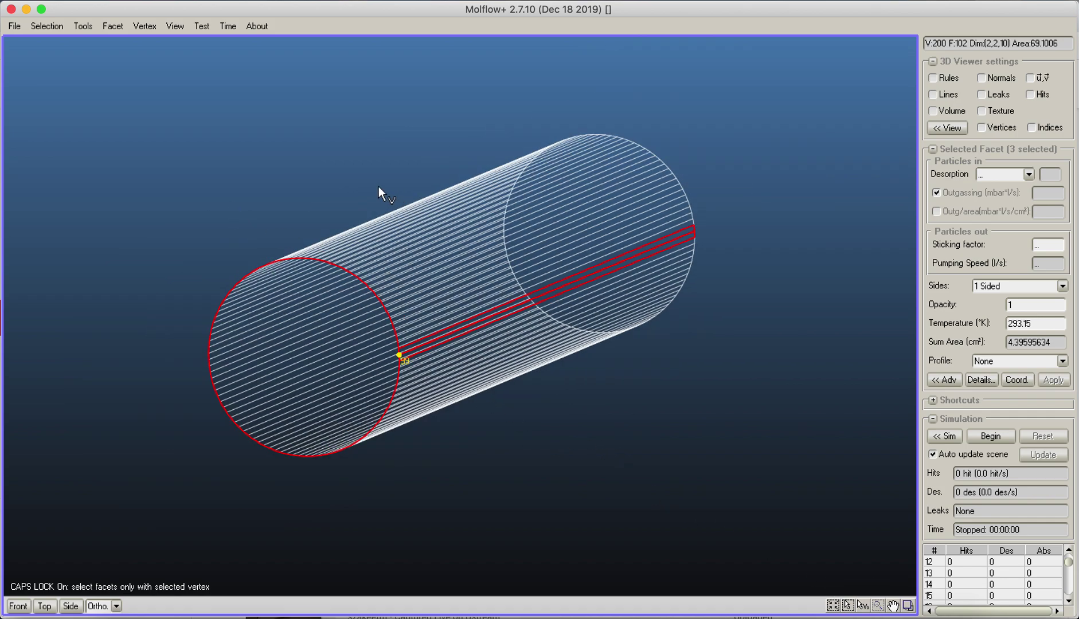
left_click_drag(508, 121, 622, 119)
left_click_drag(683, 217, 749, 306)
left_click_drag(384, 312, 459, 423)
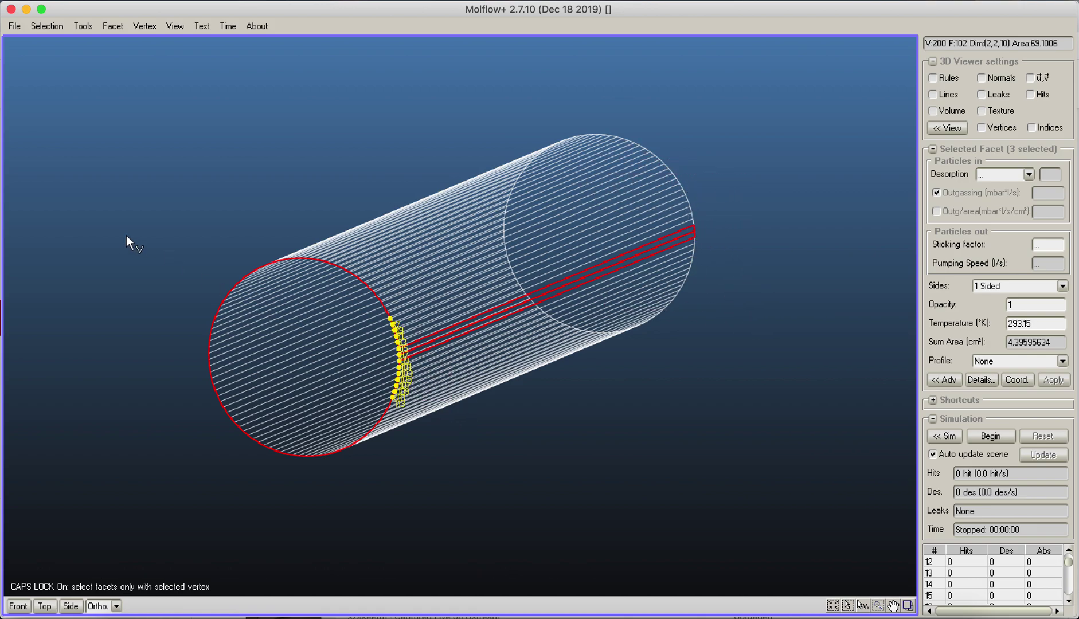
Step: Box-select the entire tube to select only the vertices of the selected facets, and clear the vertex and facet selections
left_click_drag(126, 235, 813, 461)
left_click_drag(89, 53, 762, 545)
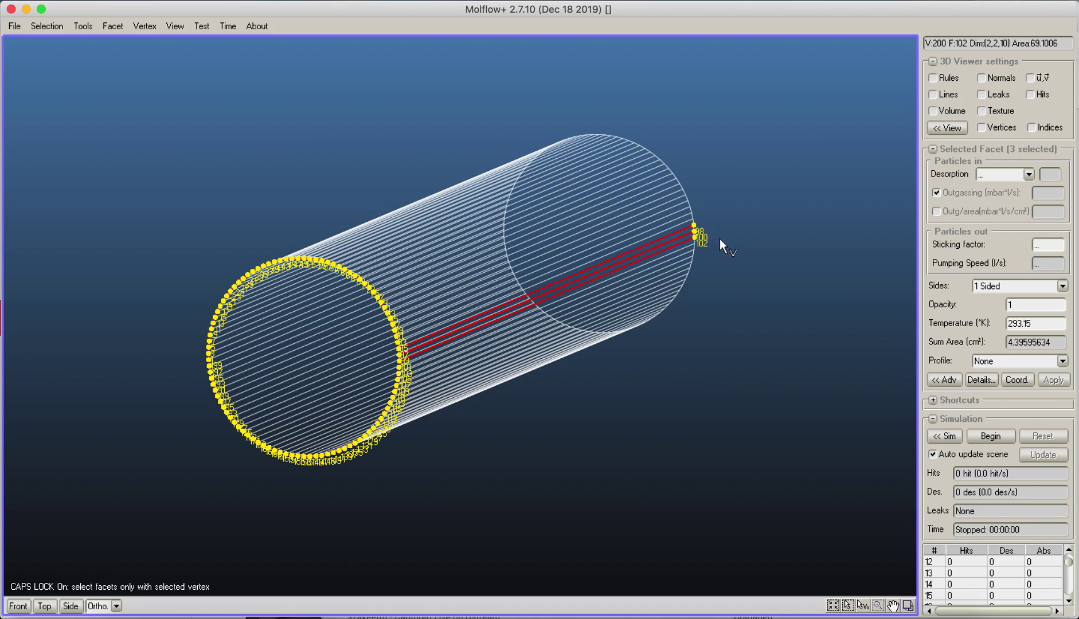
left_click(788, 311)
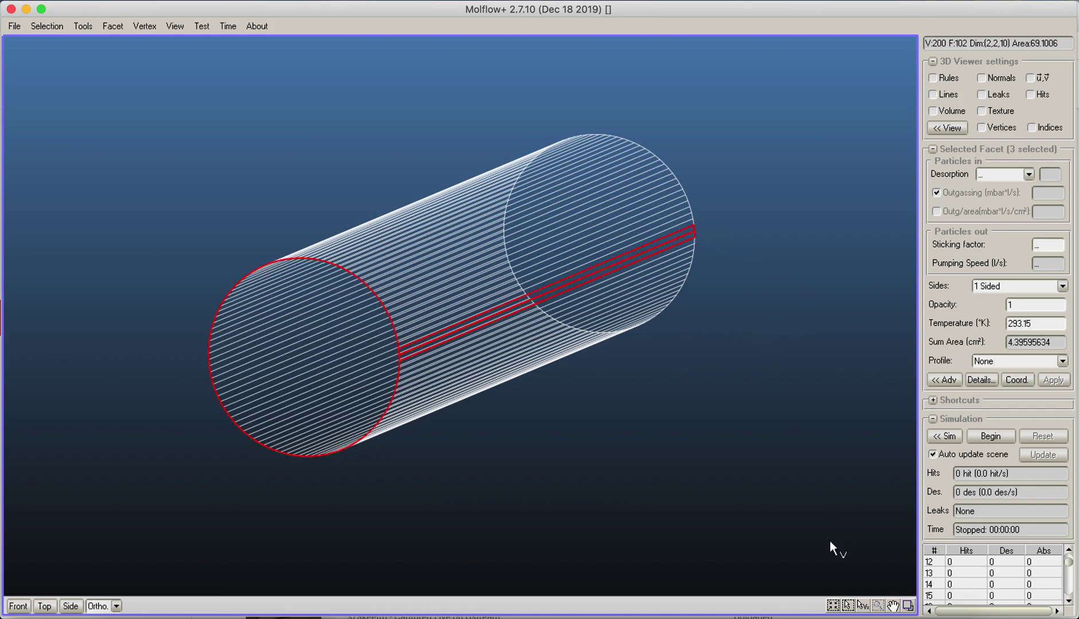
left_click(736, 332)
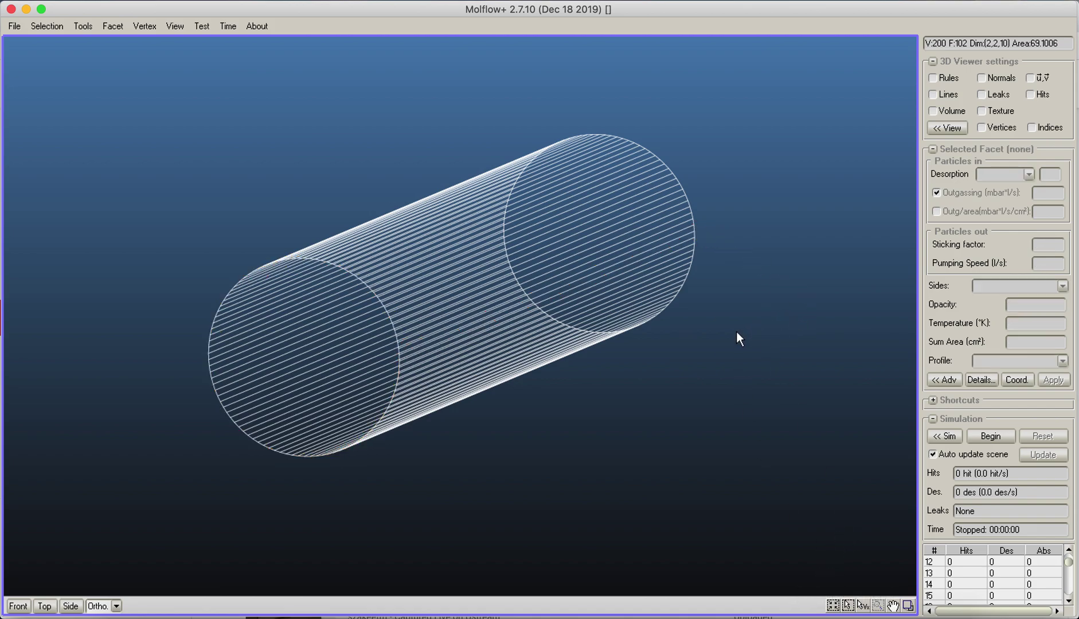